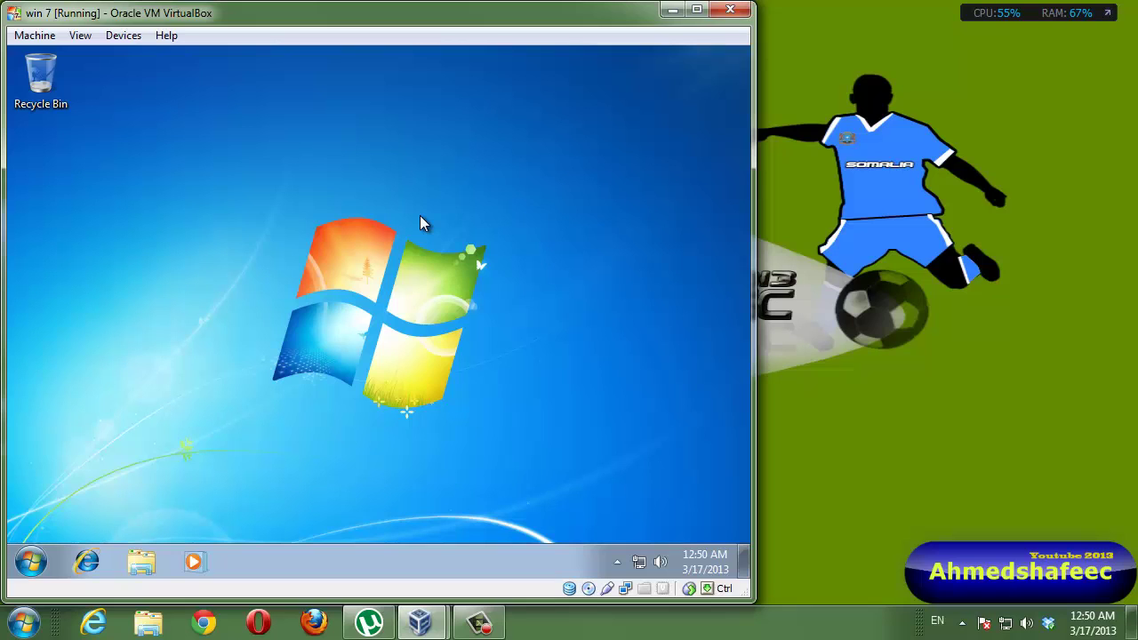
# Reposition the win 7 virtual machine window and insert the Guest Additions disc into the guest
pyautogui.moveTo(434, 18); pyautogui.dragTo(574, 17)
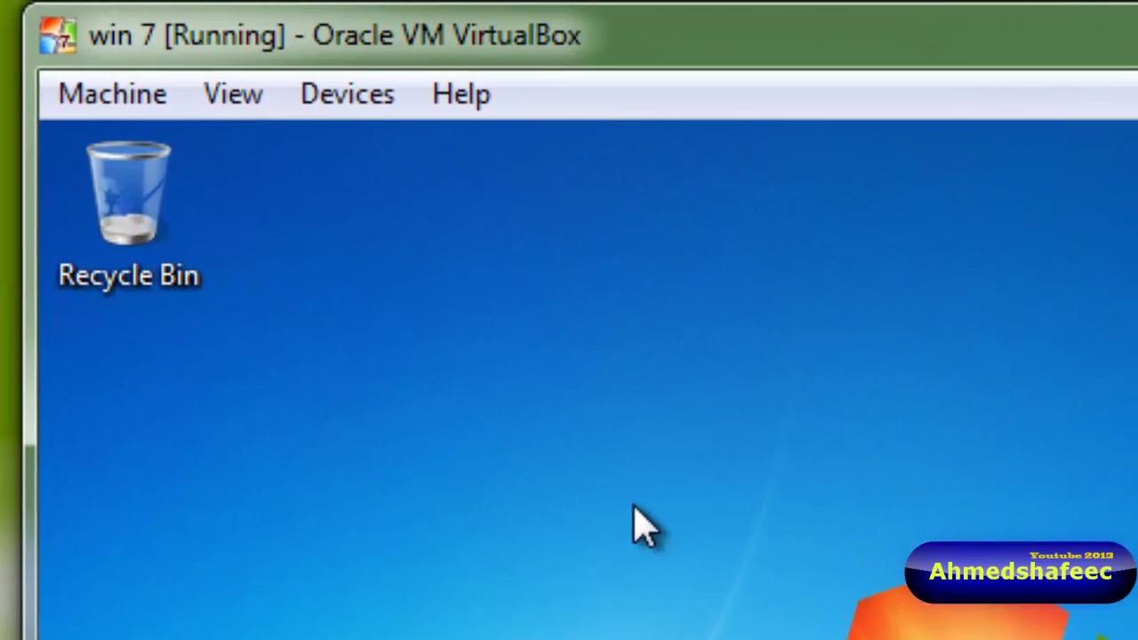
pyautogui.click(347, 109)
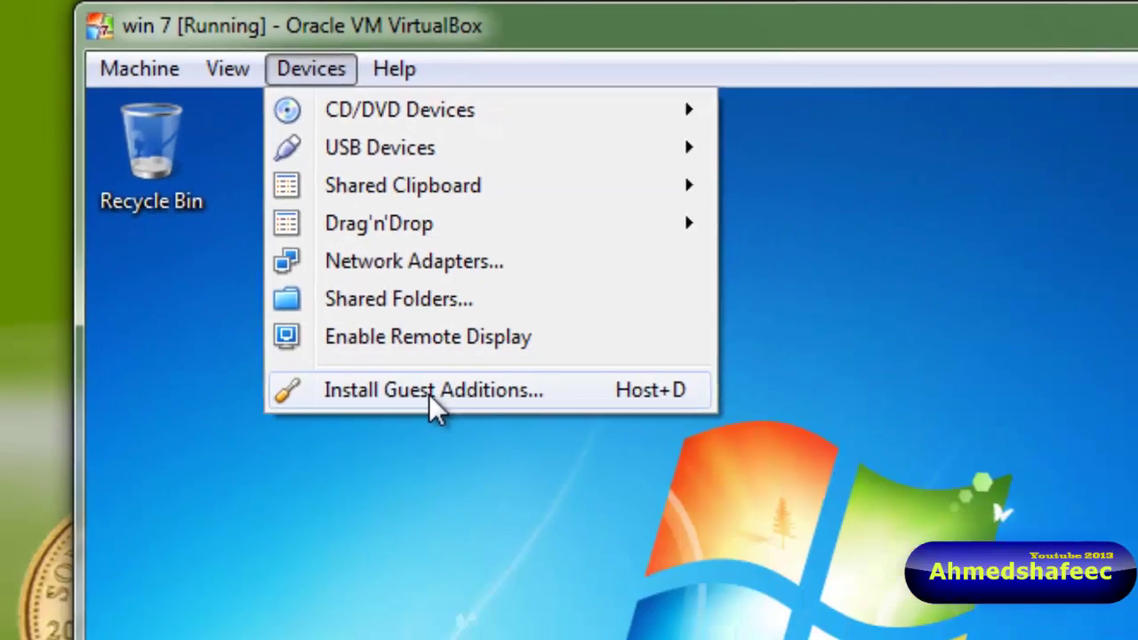
pyautogui.click(513, 536)
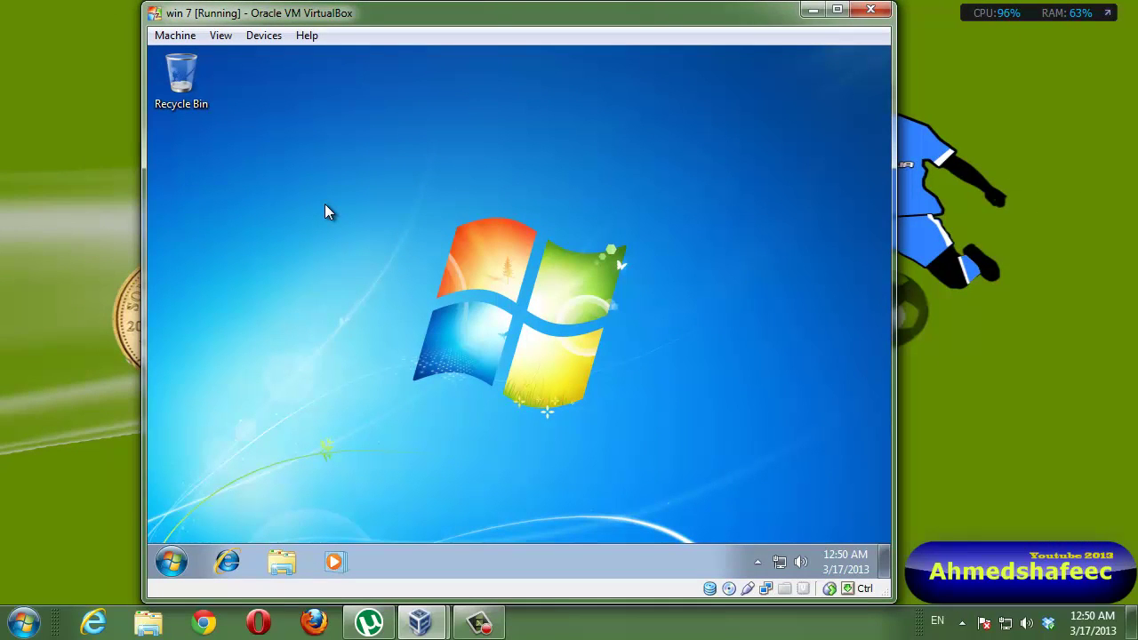
pyautogui.click(264, 36)
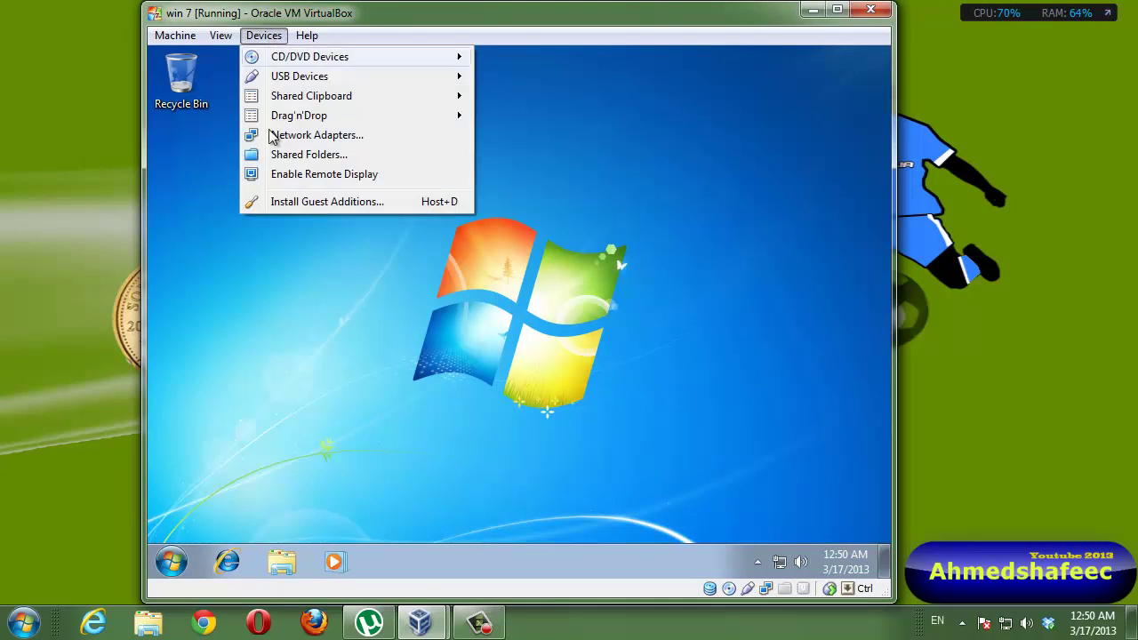
pyautogui.click(289, 202)
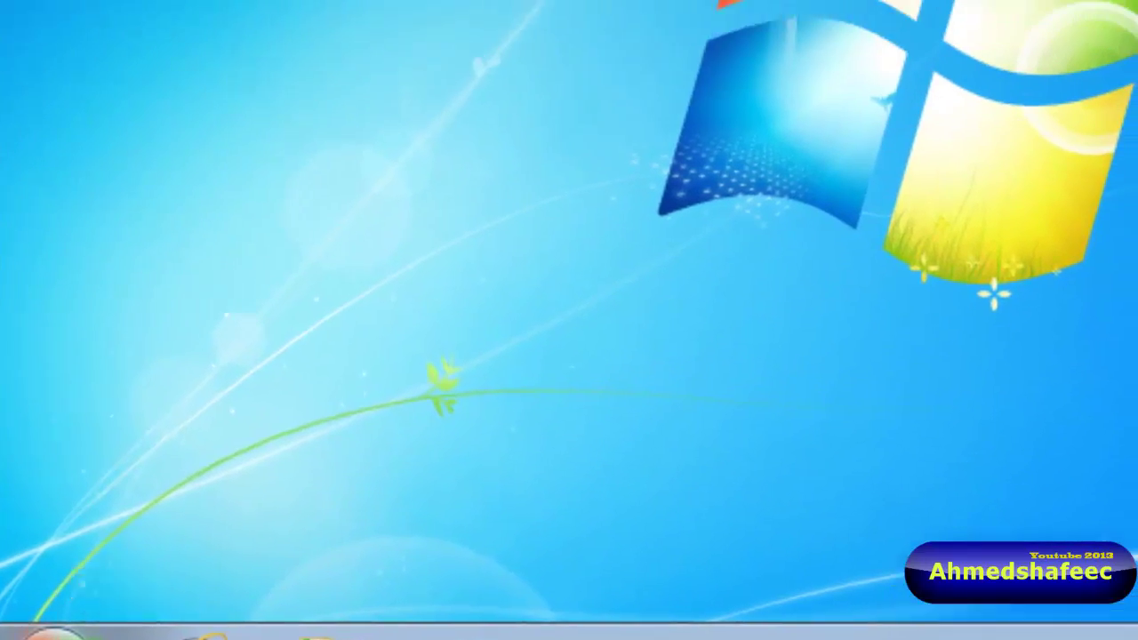
# Open the guest's VirtualBox Guest Additions CD drive and launch VBoxWindowsAdditions-x86, allowing it to make changes to the computer
pyautogui.click(53, 635)
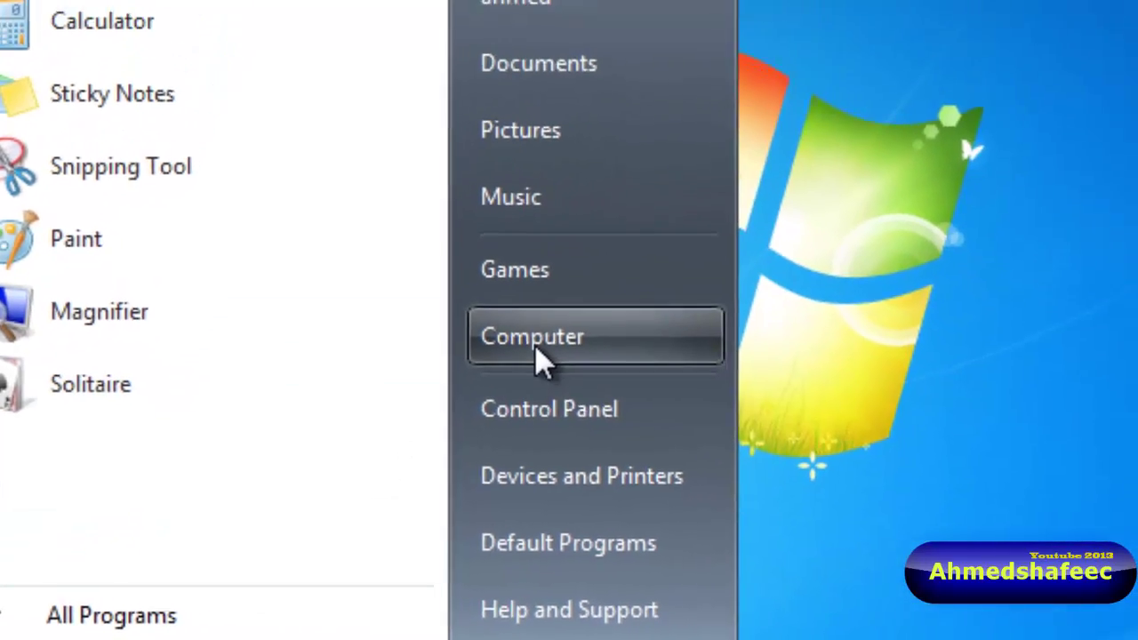
pyautogui.click(536, 349)
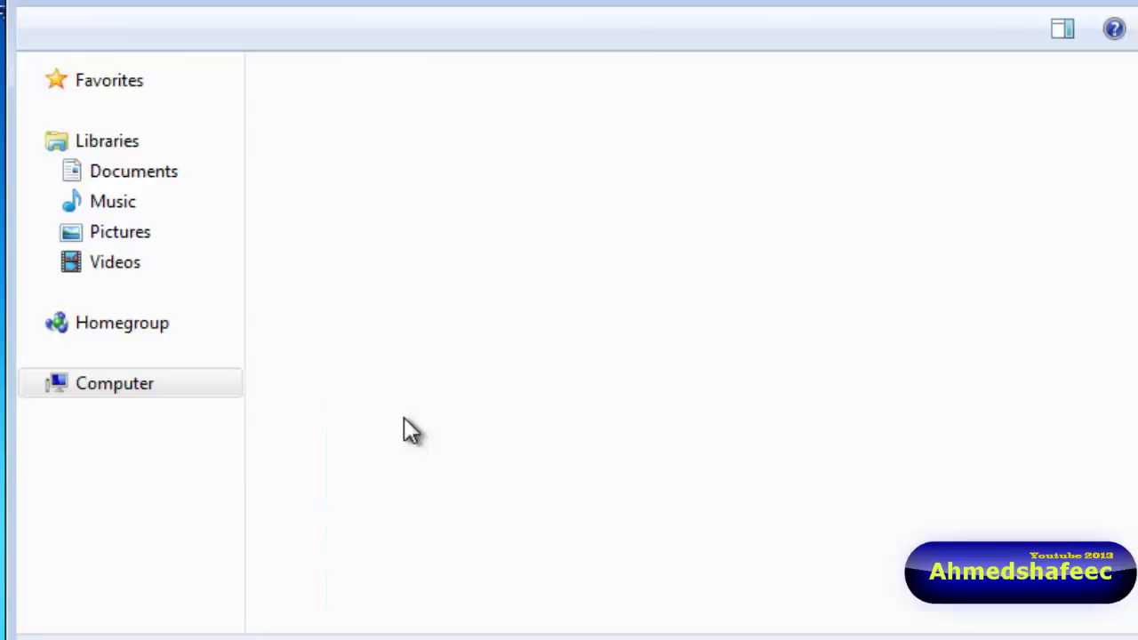
pyautogui.click(362, 247)
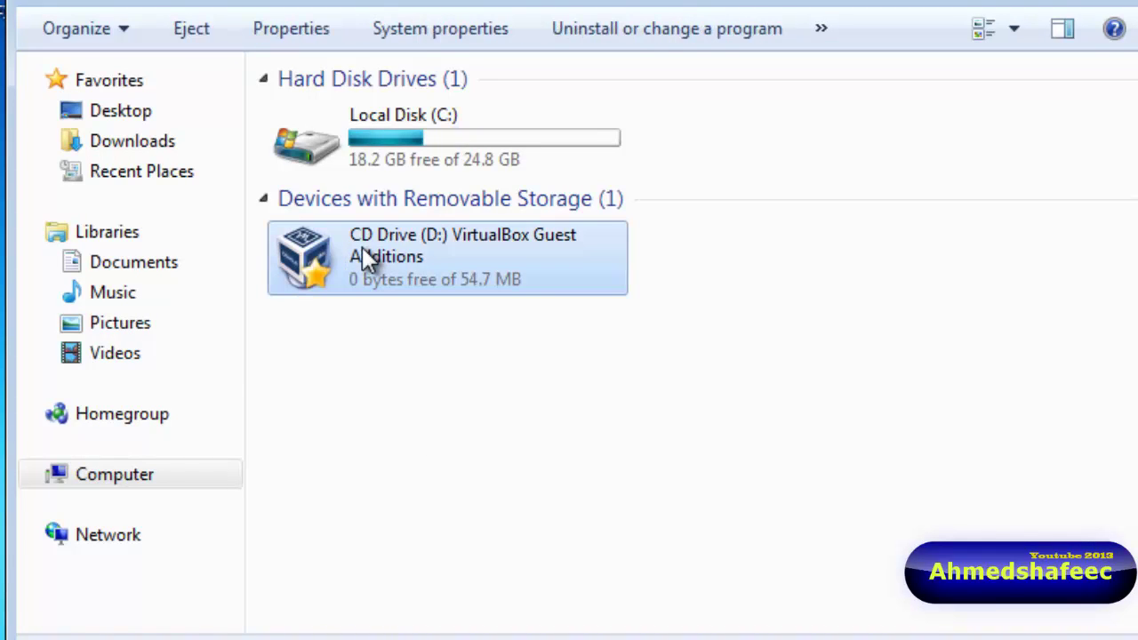
pyautogui.doubleClick(473, 239)
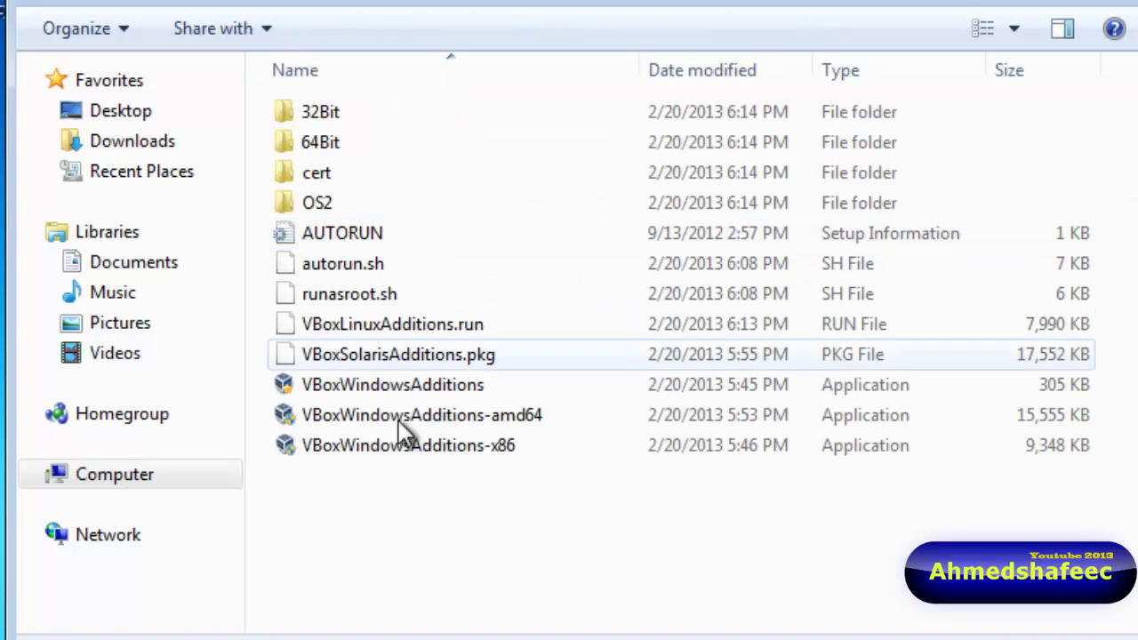
pyautogui.doubleClick(364, 445)
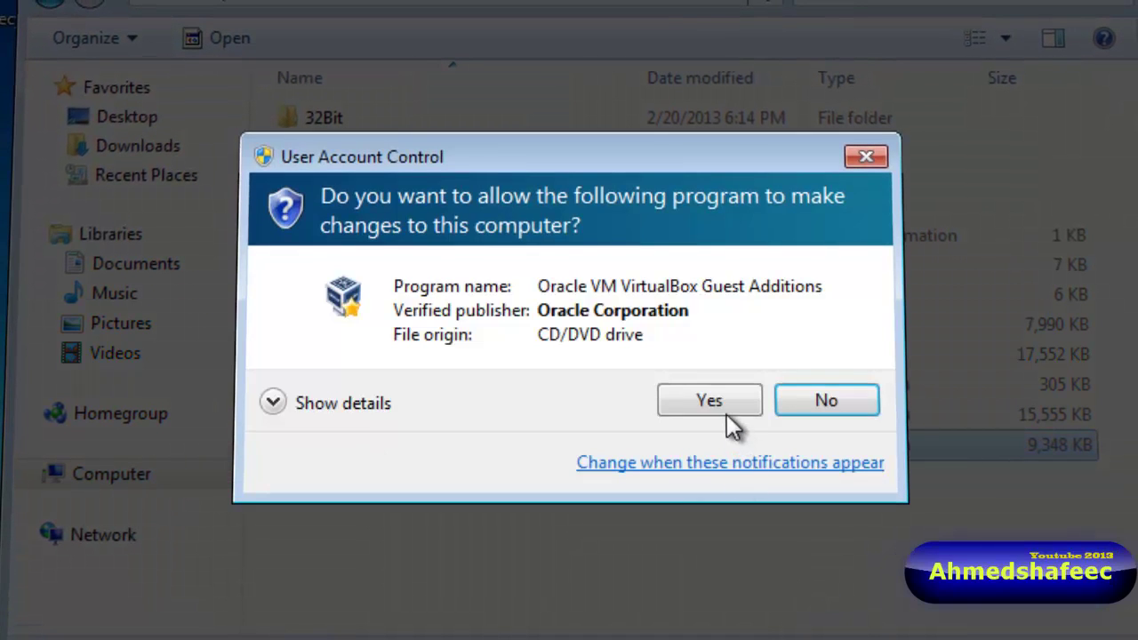
pyautogui.click(706, 402)
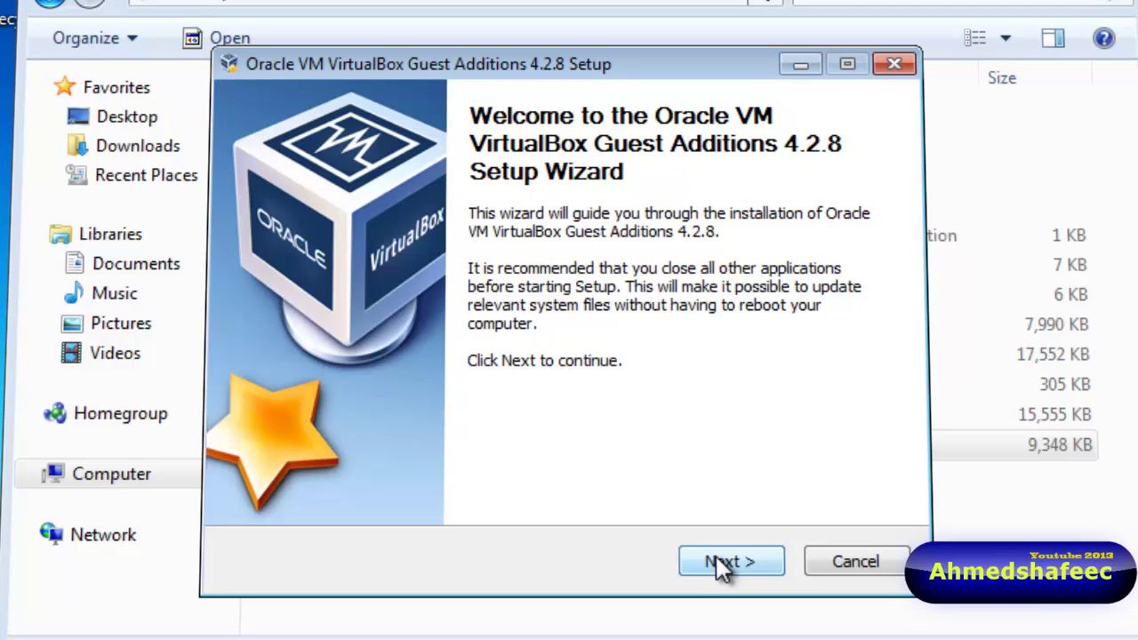
# Install Guest Additions 4.2.8 with the default components and finish the setup with an immediate reboot
pyautogui.click(718, 561)
pyautogui.click(731, 562)
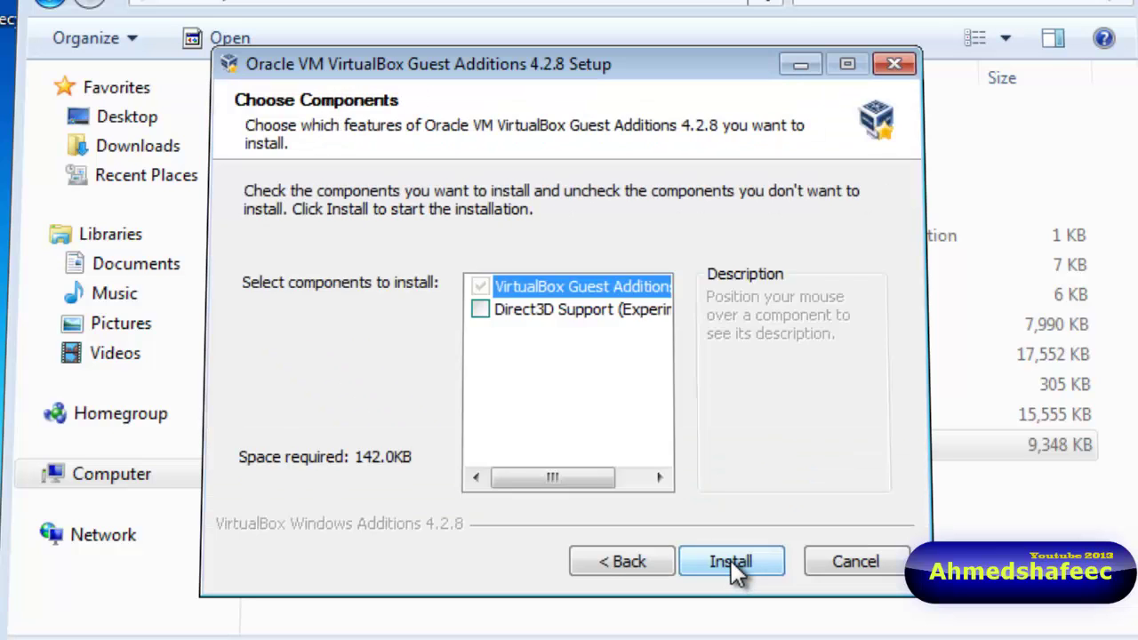
pyautogui.click(730, 561)
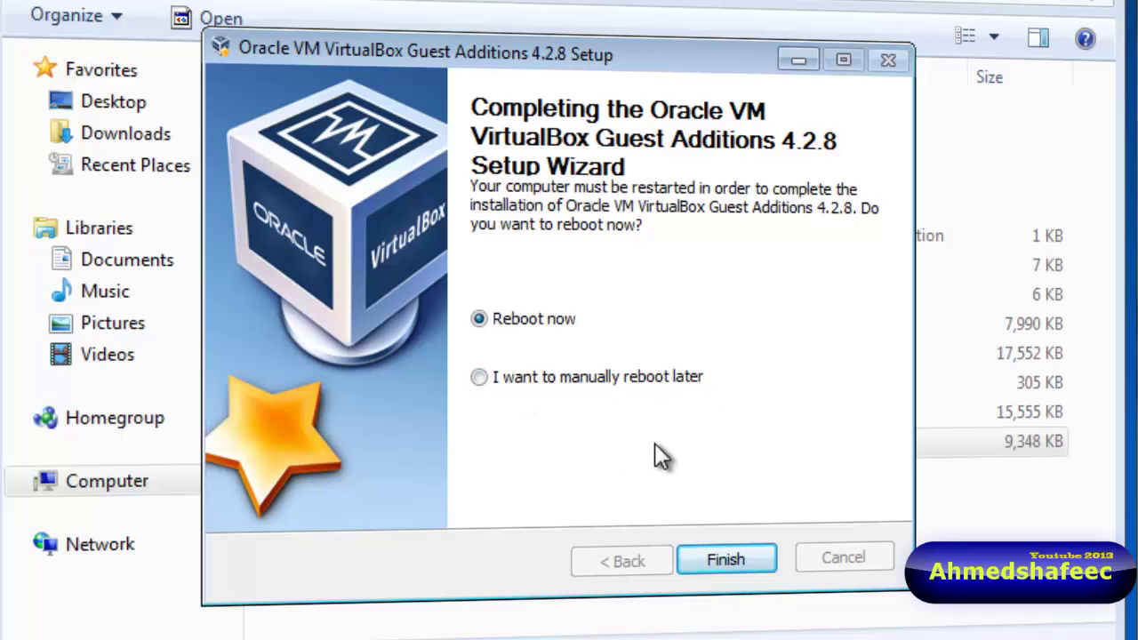
pyautogui.click(735, 561)
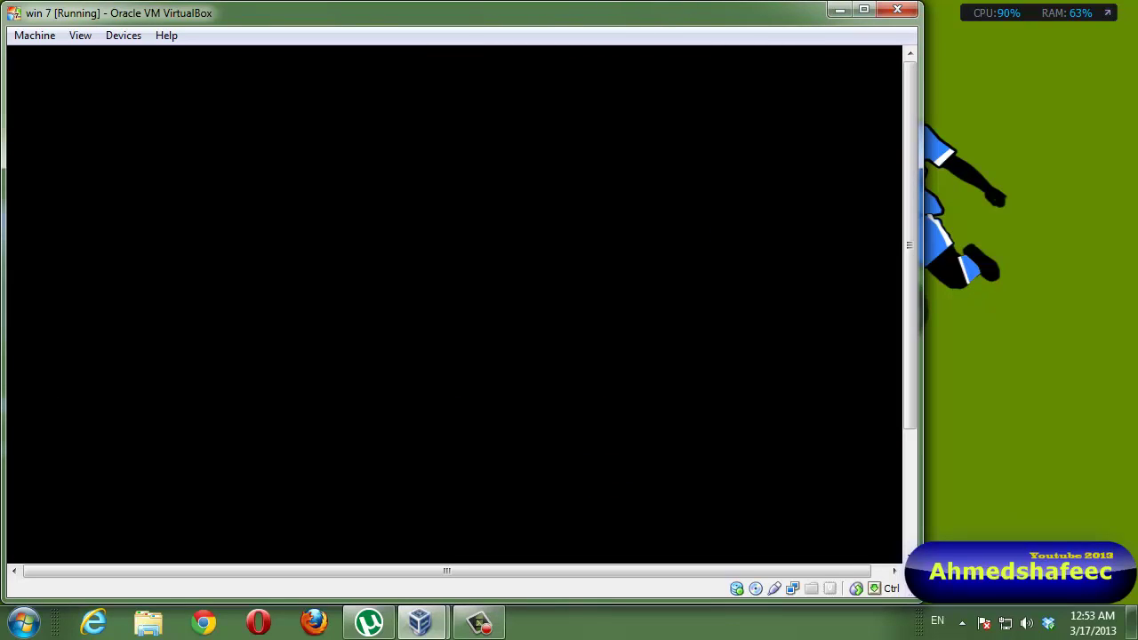
pyautogui.moveTo(909, 322); pyautogui.dragTo(918, 471)
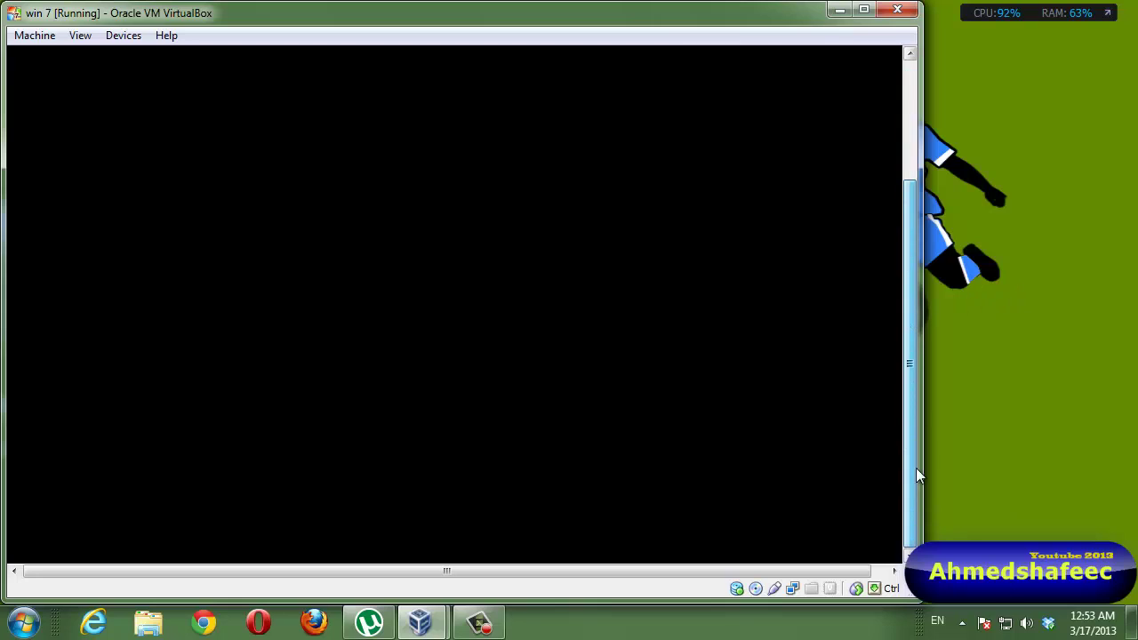
pyautogui.moveTo(912, 547); pyautogui.dragTo(912, 547)
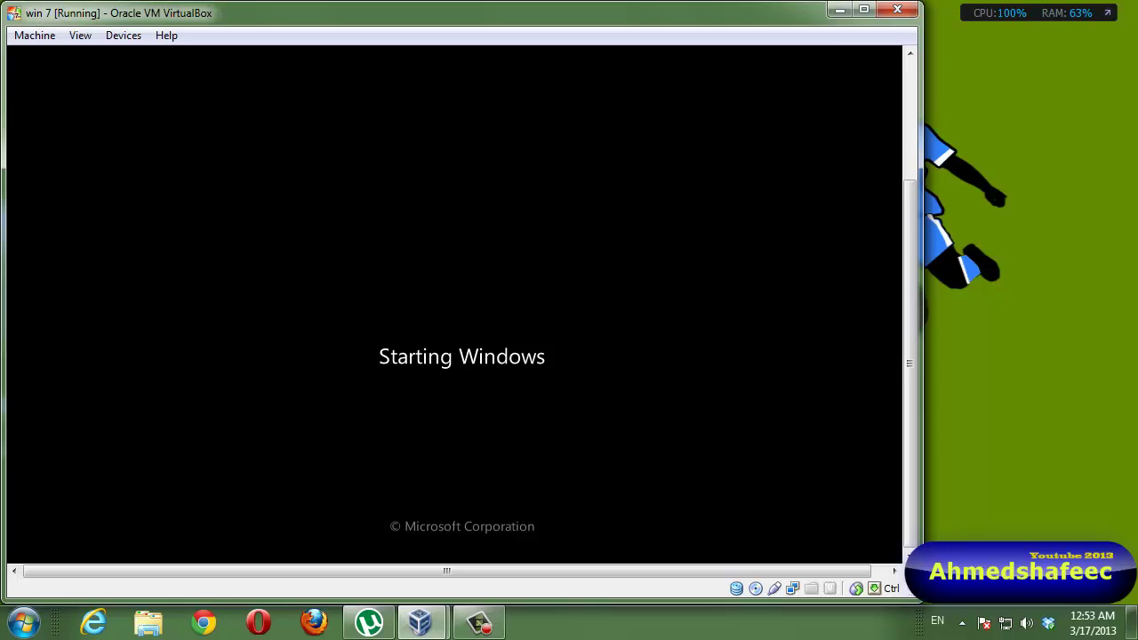
# Start the saved win xp virtual machine from VirtualBox Manager and close it again, saving the machine state
pyautogui.click(419, 621)
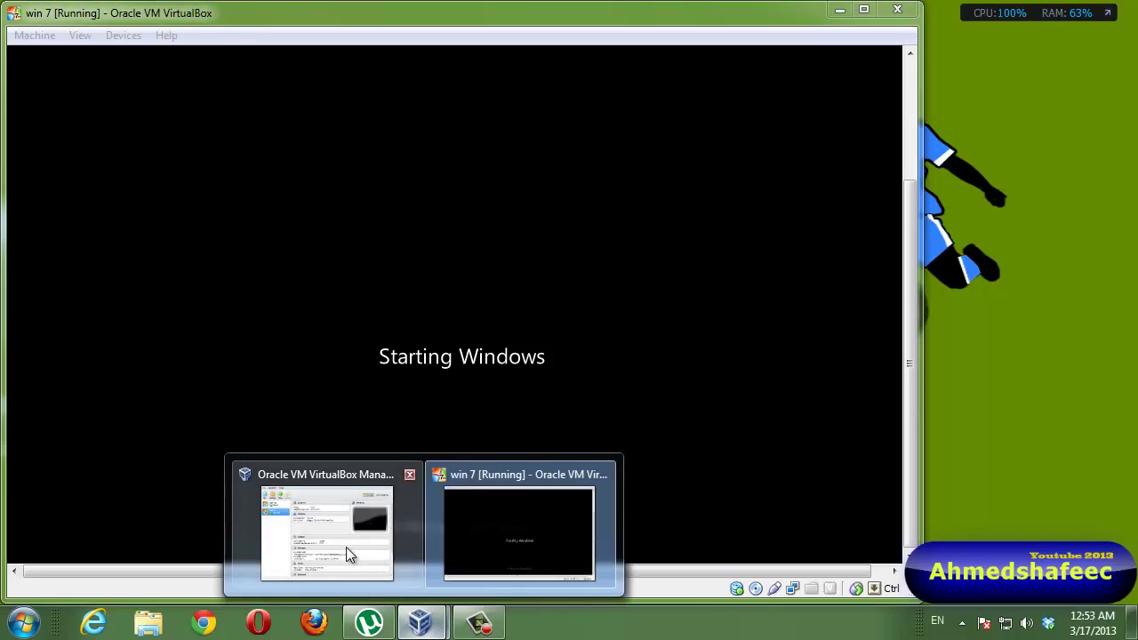
pyautogui.click(346, 546)
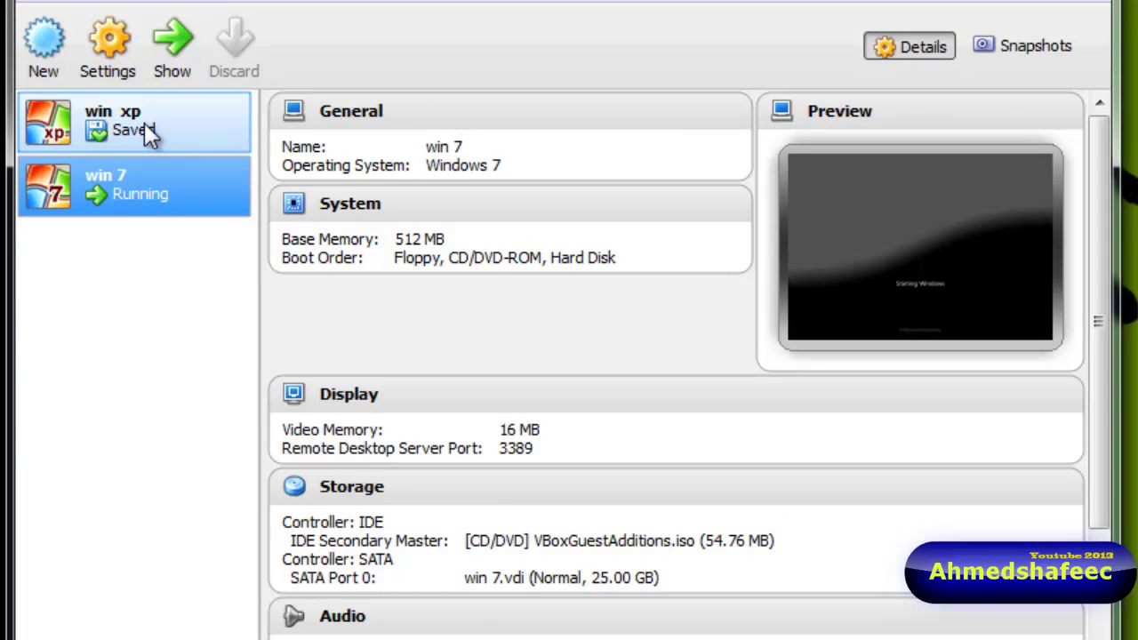
pyautogui.click(144, 124)
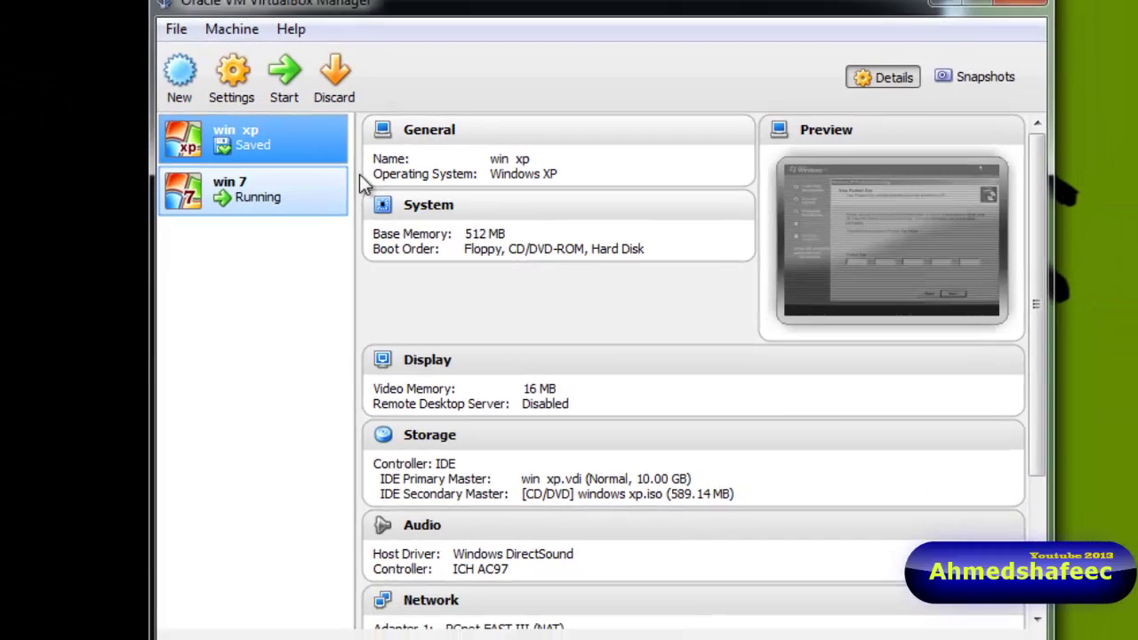
pyautogui.click(285, 75)
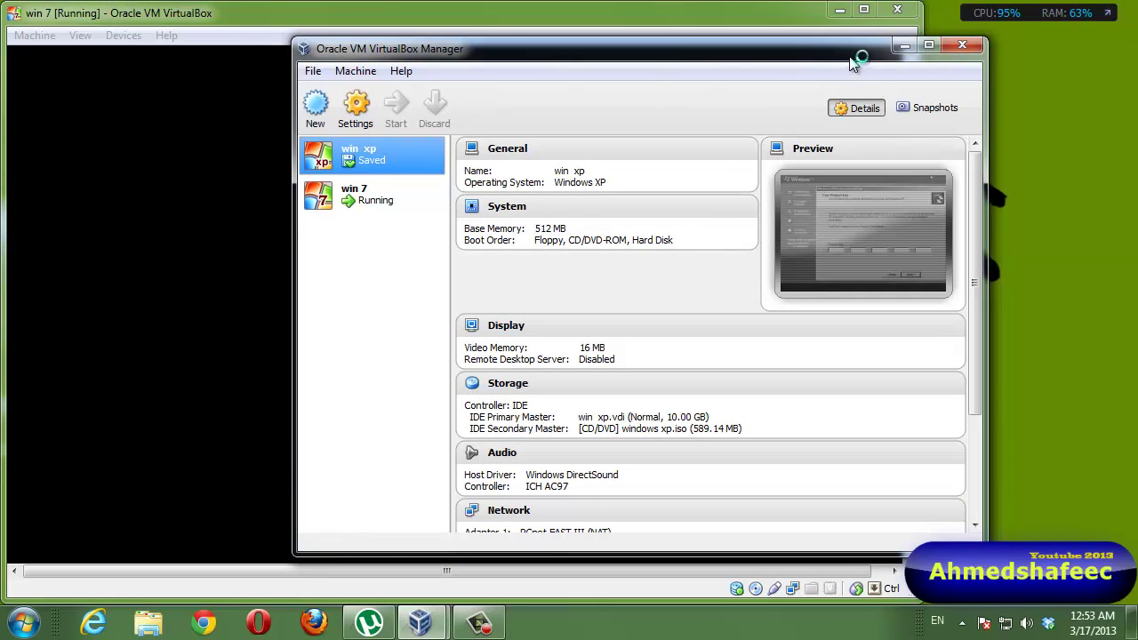
pyautogui.click(903, 45)
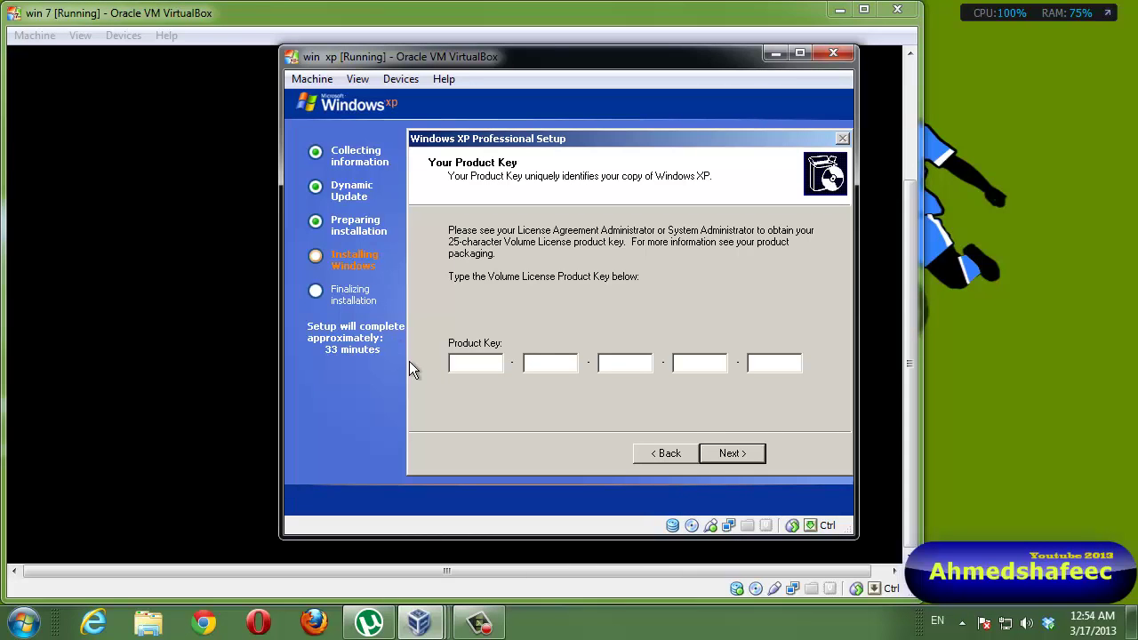
pyautogui.click(833, 53)
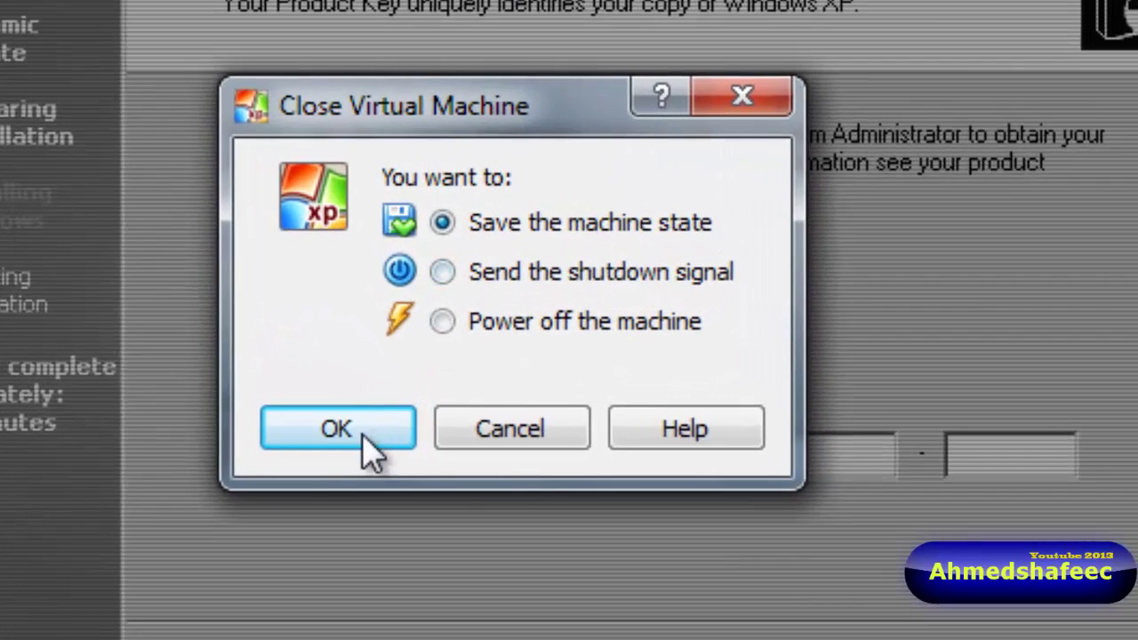
pyautogui.click(361, 435)
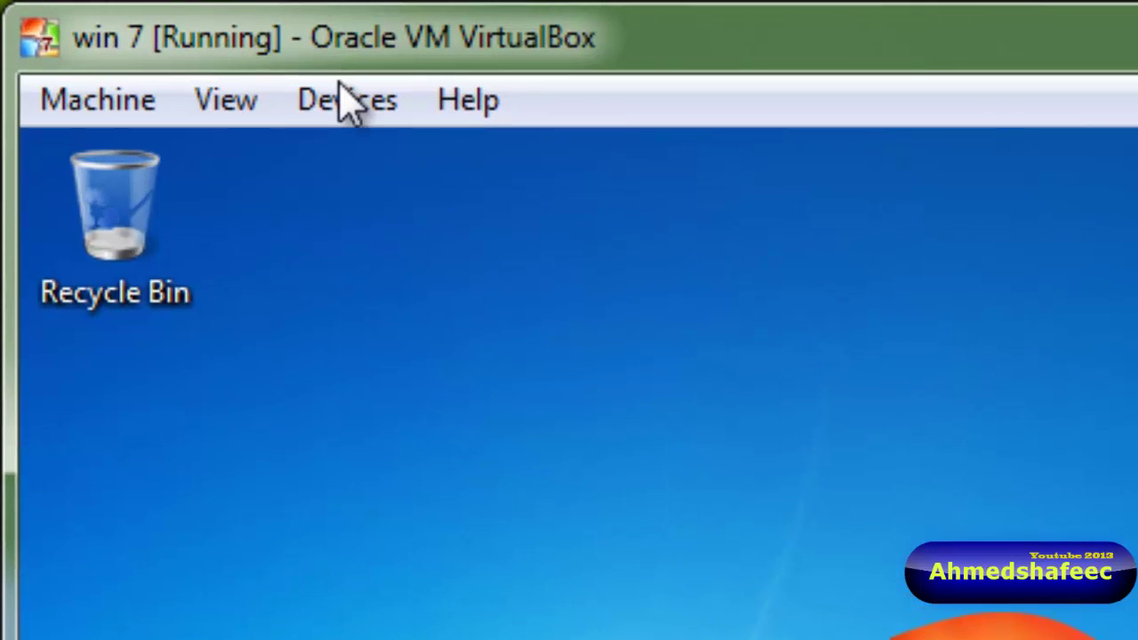
# Open the shared folder settings of the win 7 machine and begin adding a new share
pyautogui.click(358, 98)
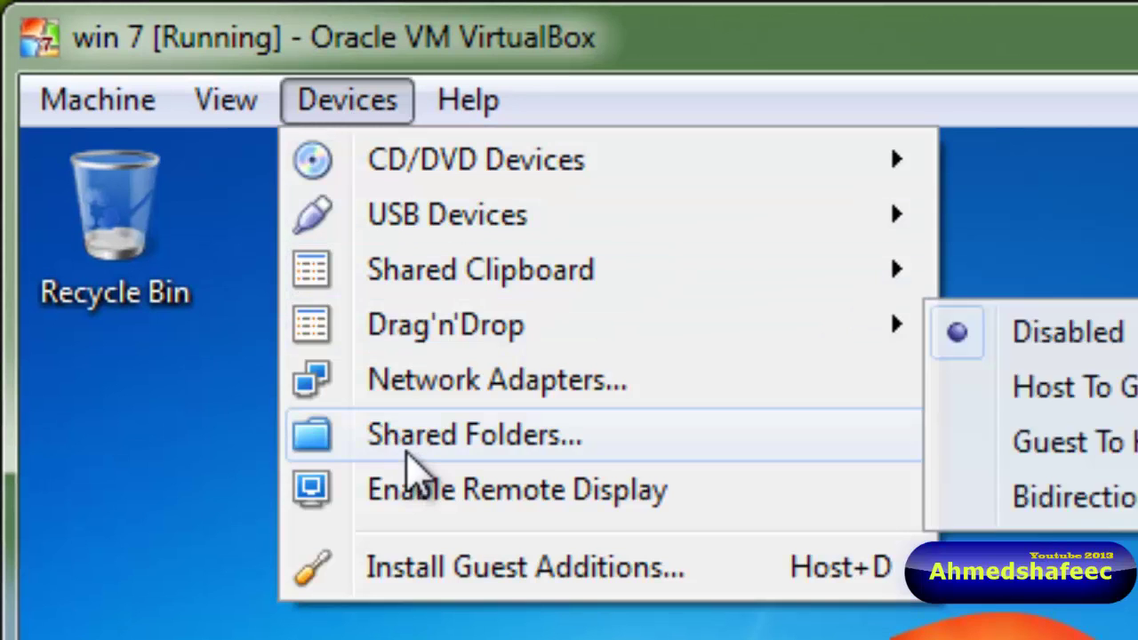
pyautogui.press('Escape')
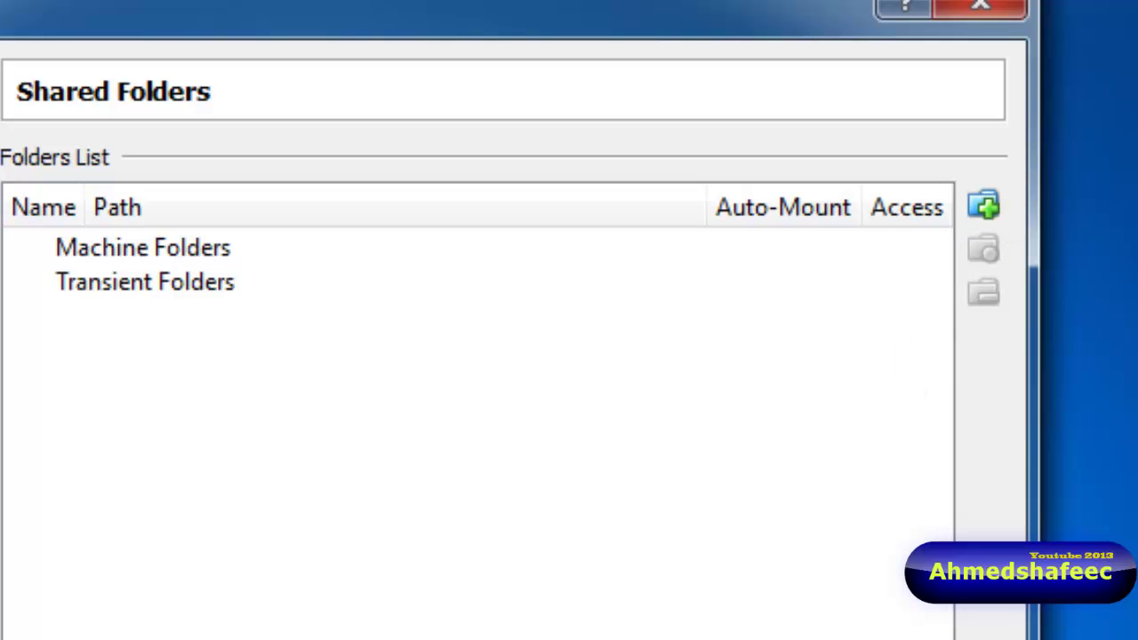
pyautogui.click(983, 206)
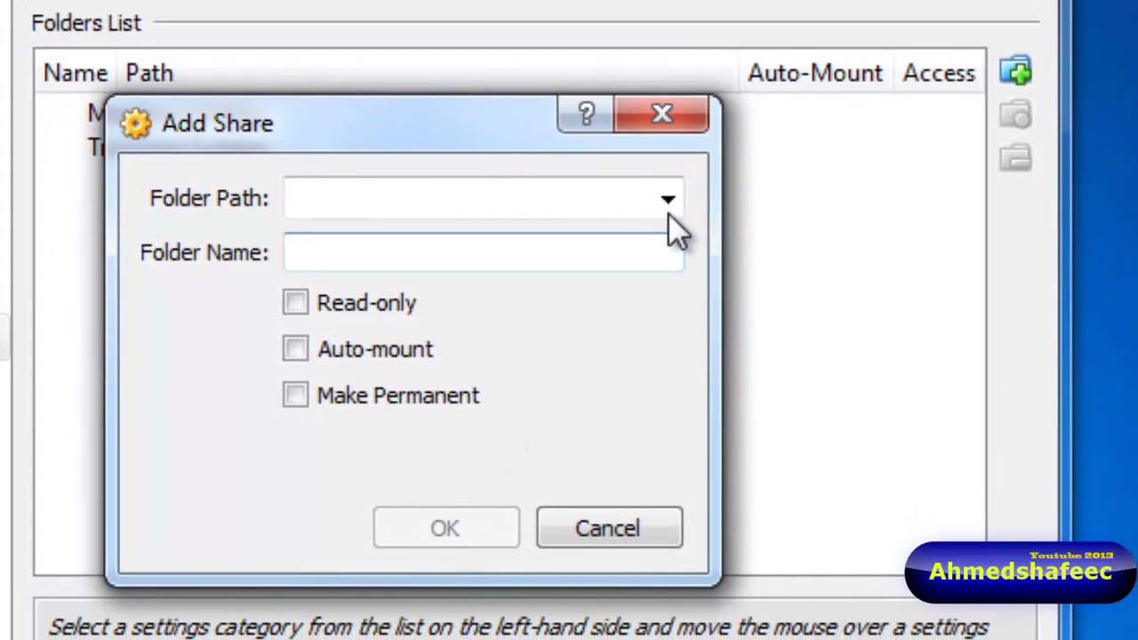
# Browse the host computer's folders and set the share's folder path to the E: drive
pyautogui.click(668, 203)
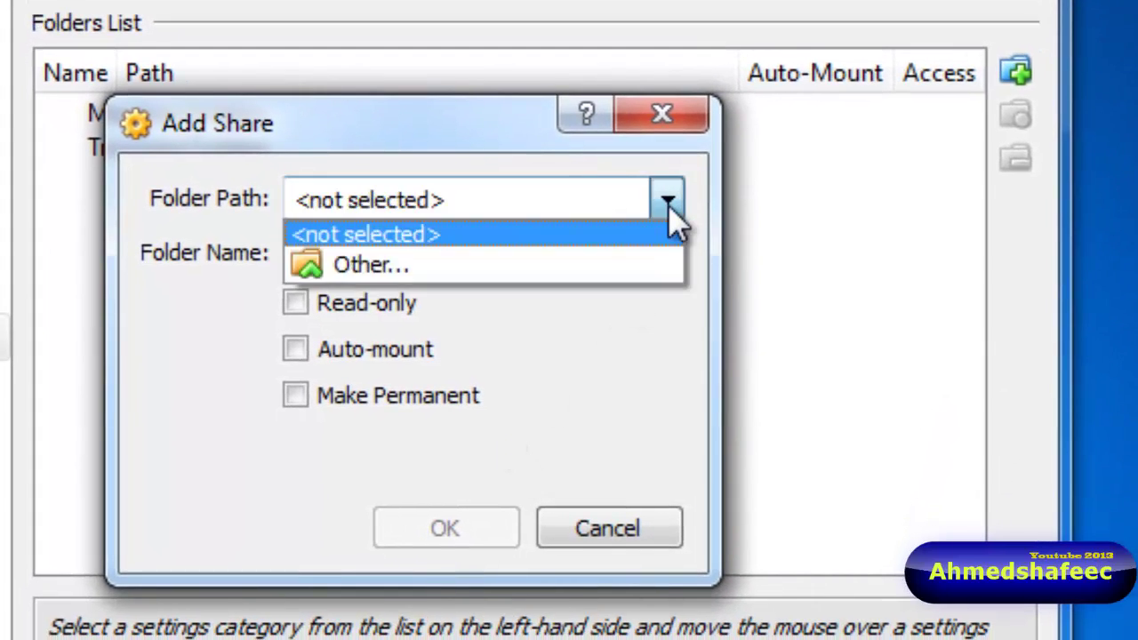
pyautogui.click(401, 271)
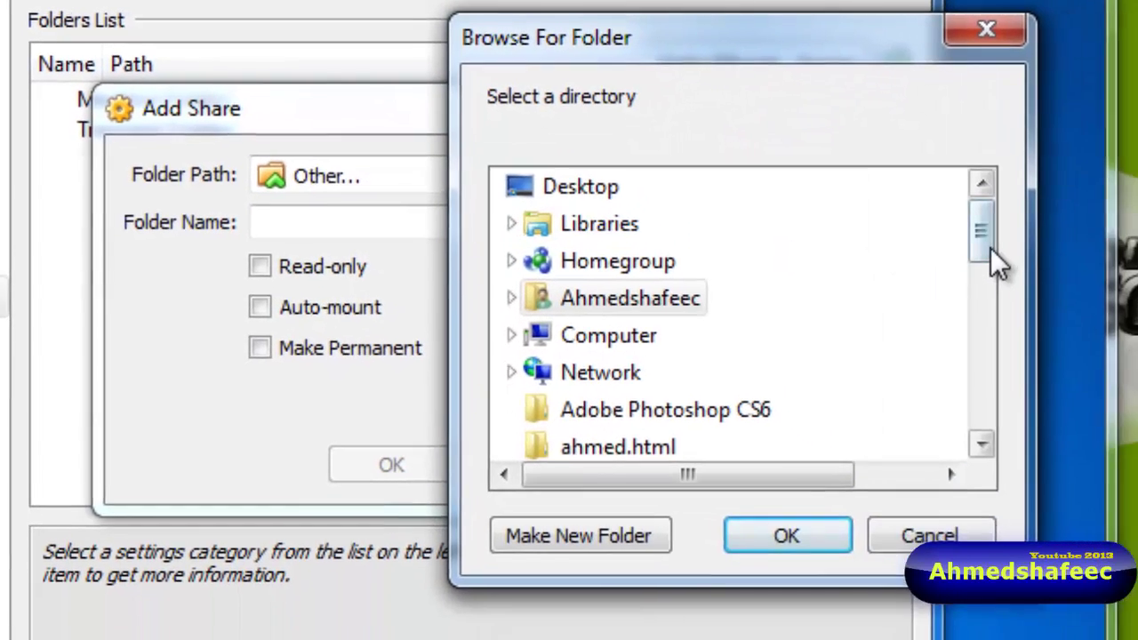
pyautogui.moveTo(990, 253); pyautogui.dragTo(887, 203)
pyautogui.scroll(-2, 900, 277)
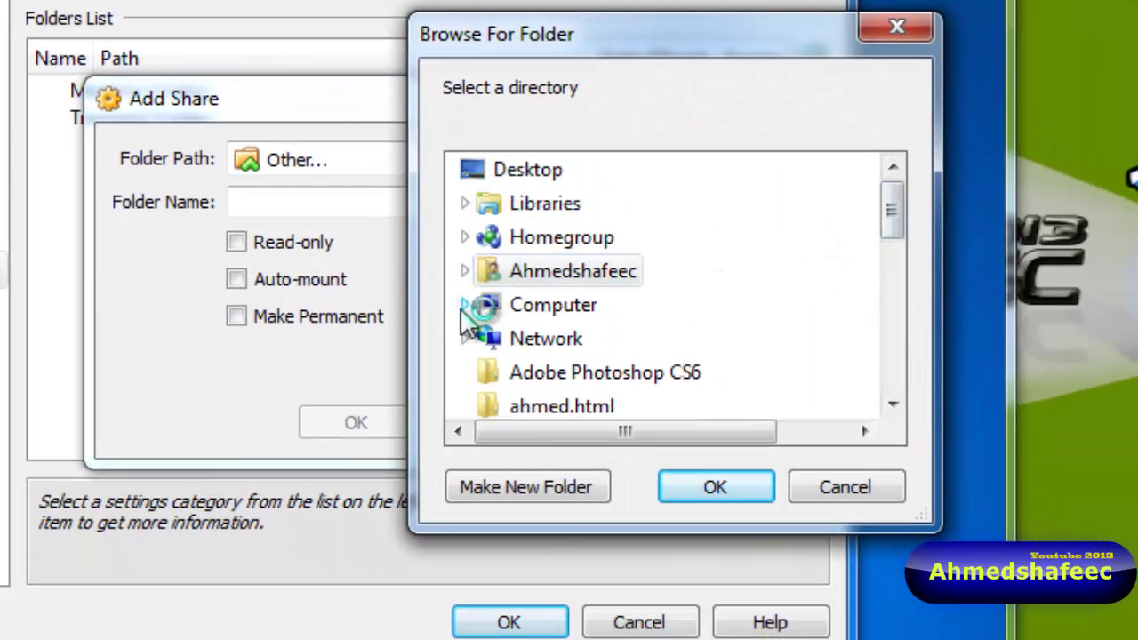
pyautogui.click(466, 305)
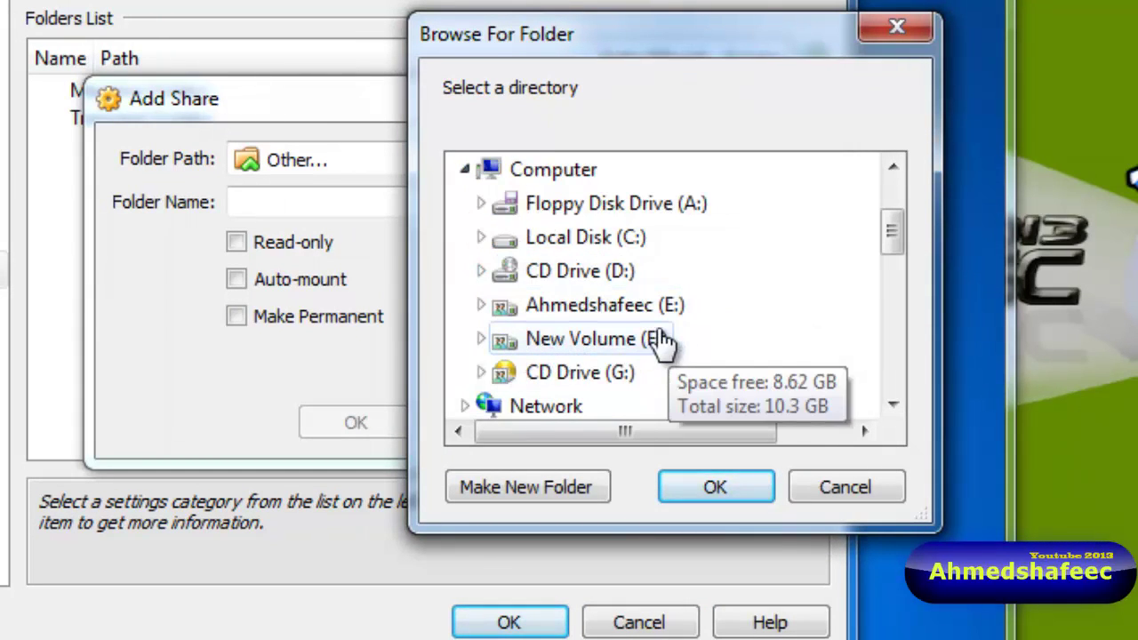
pyautogui.click(629, 305)
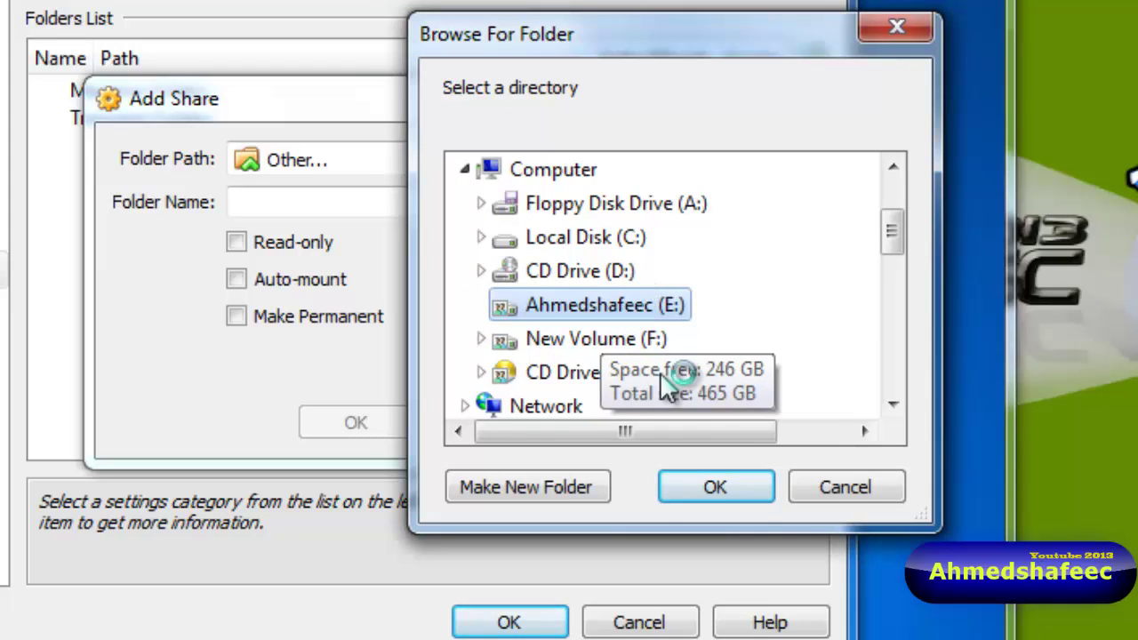
pyautogui.click(715, 487)
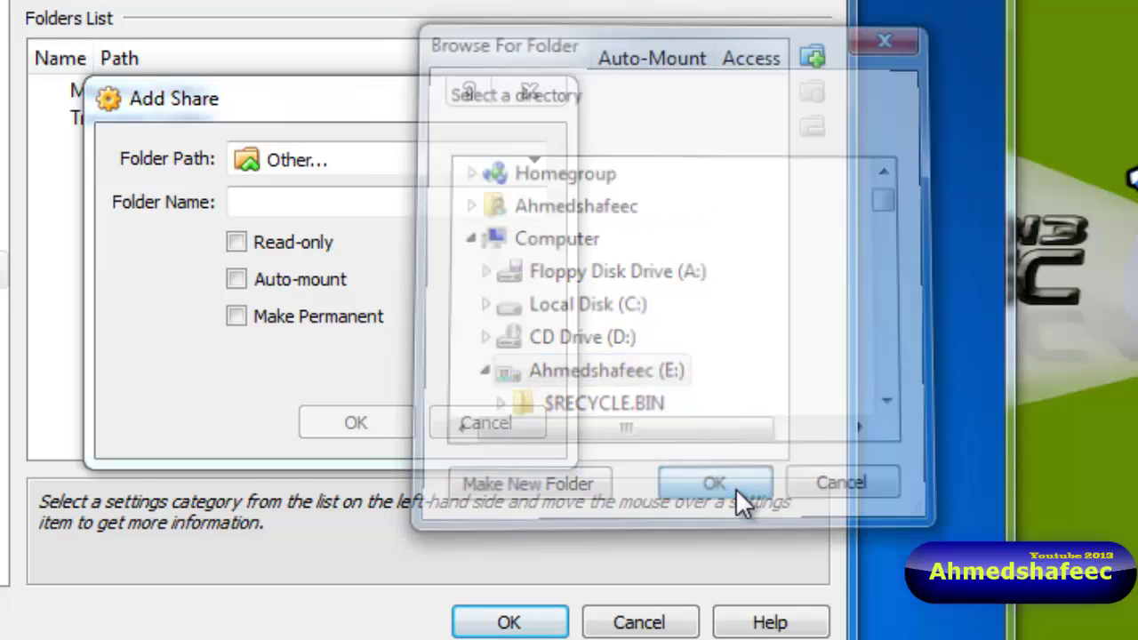
# Make the E_DRIVE share permanent, add it to the folders list and apply the shared folder settings
pyautogui.click(303, 324)
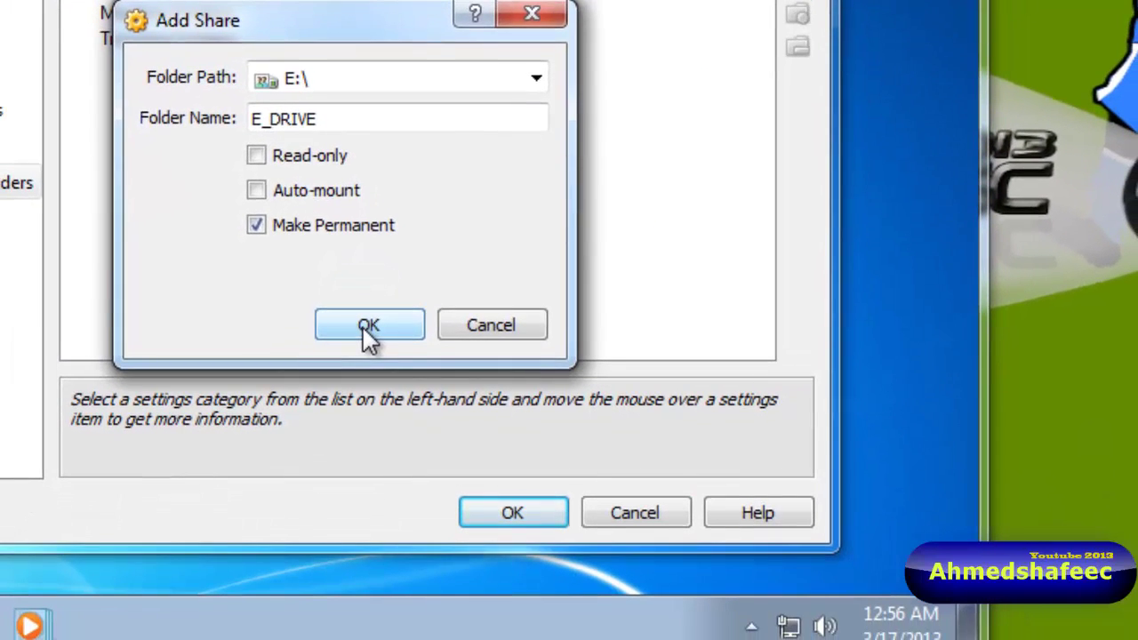
pyautogui.click(357, 425)
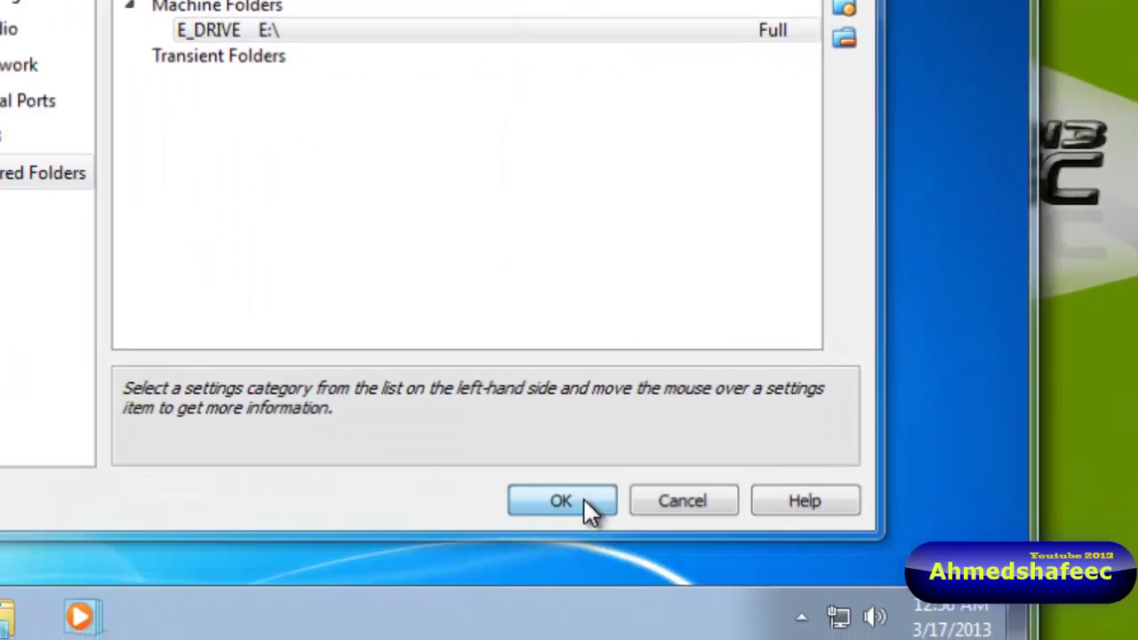
pyautogui.click(533, 516)
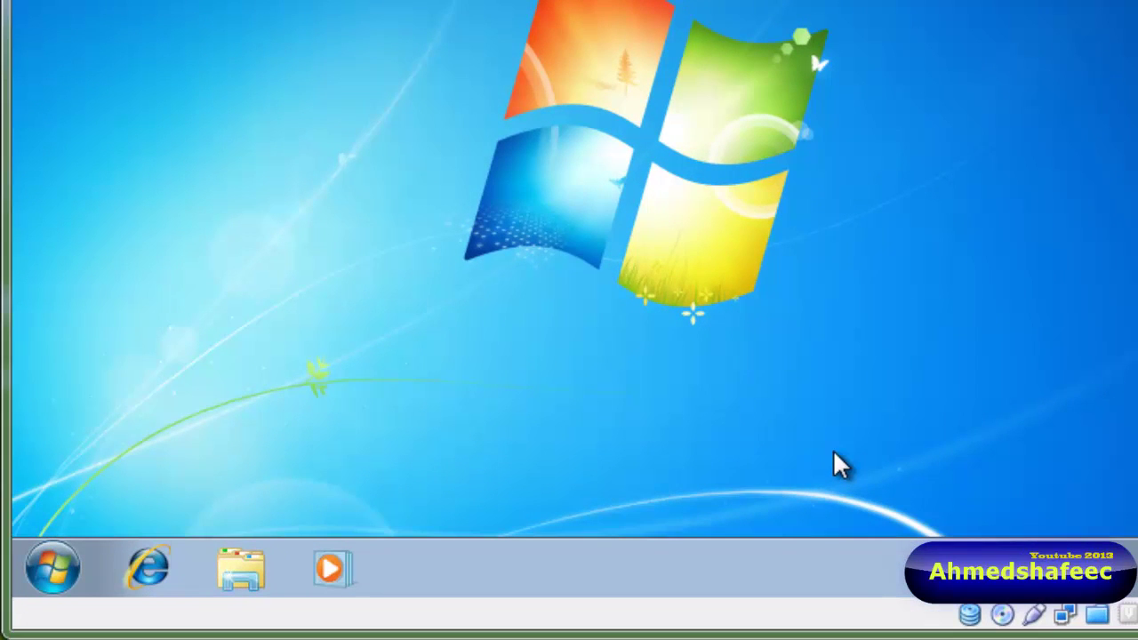
# In the win 7 guest, browse from Computer to Network, open VBOXSVR and select the e_drive share
pyautogui.click(55, 569)
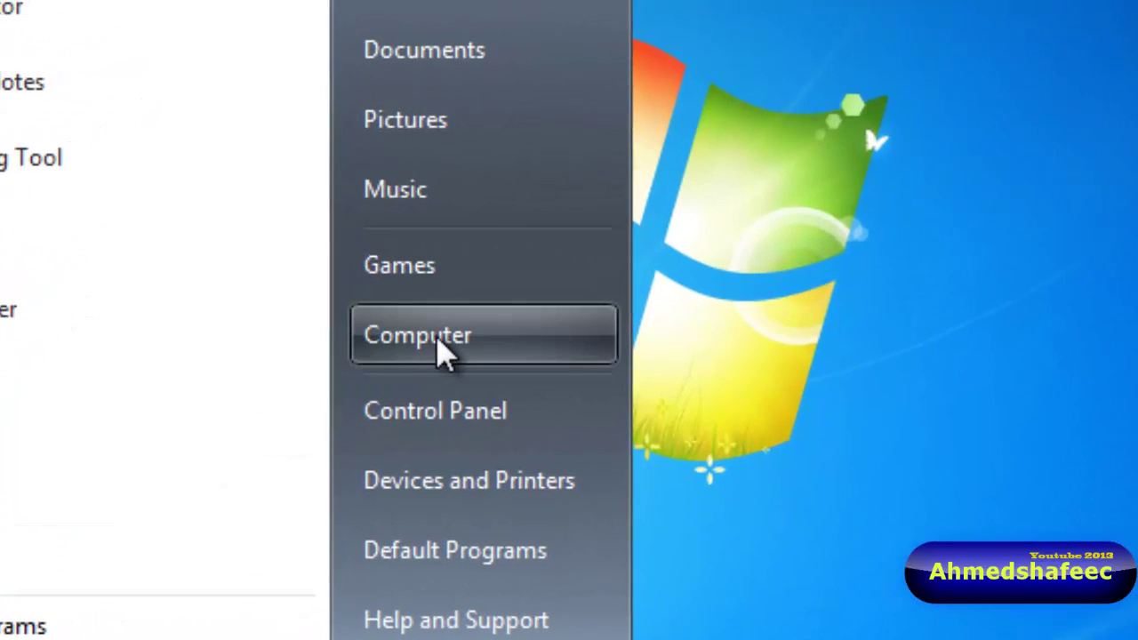
pyautogui.click(444, 351)
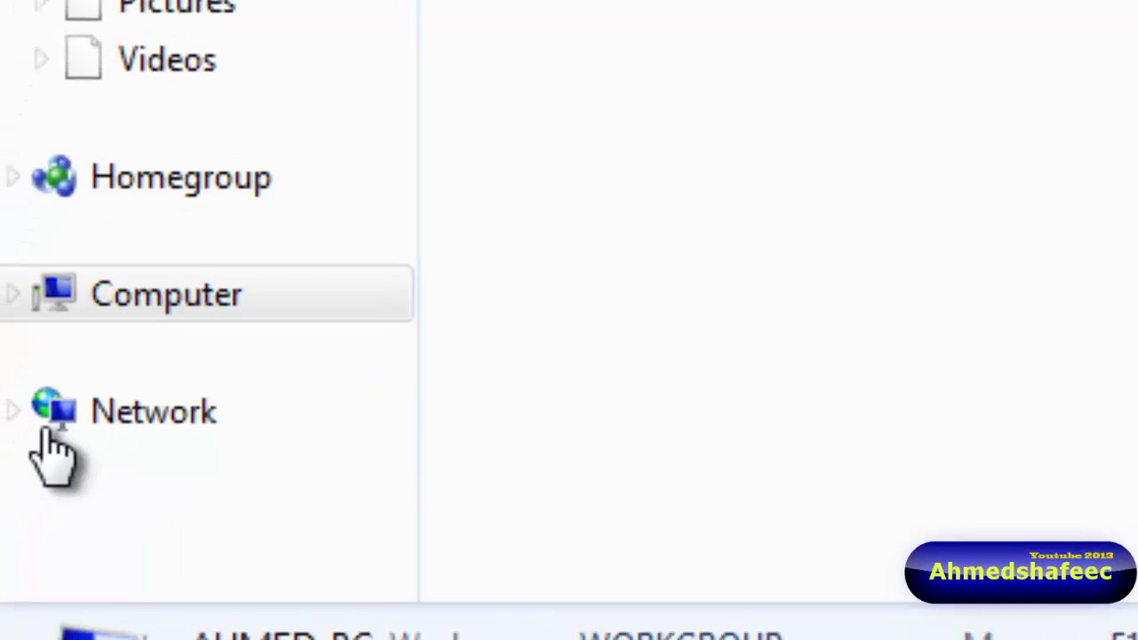
pyautogui.click(115, 413)
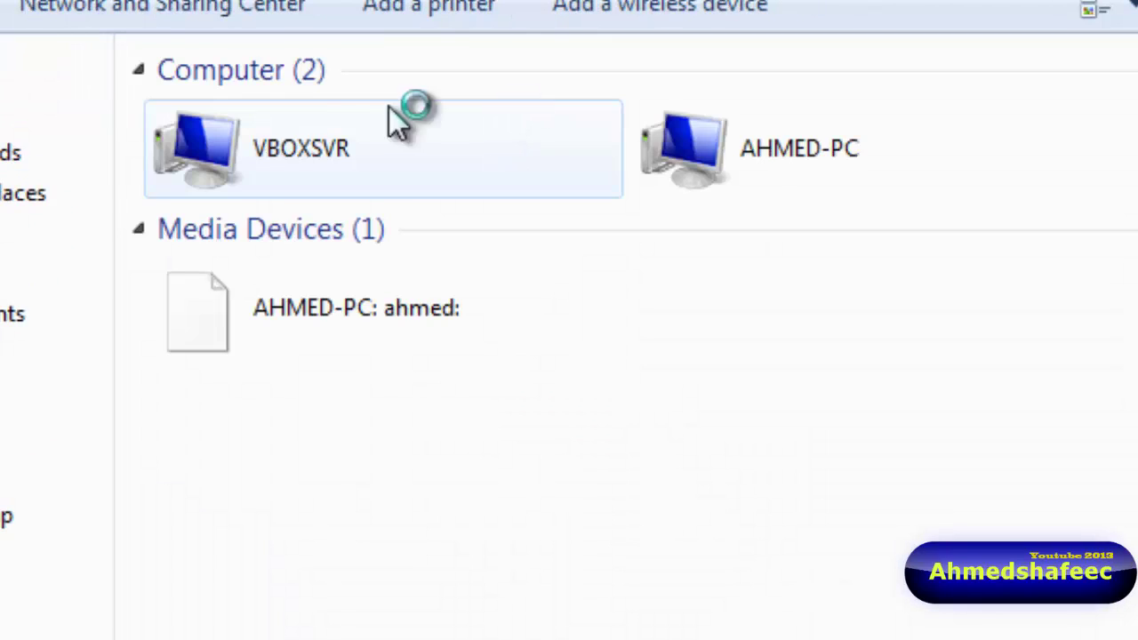
pyautogui.doubleClick(282, 149)
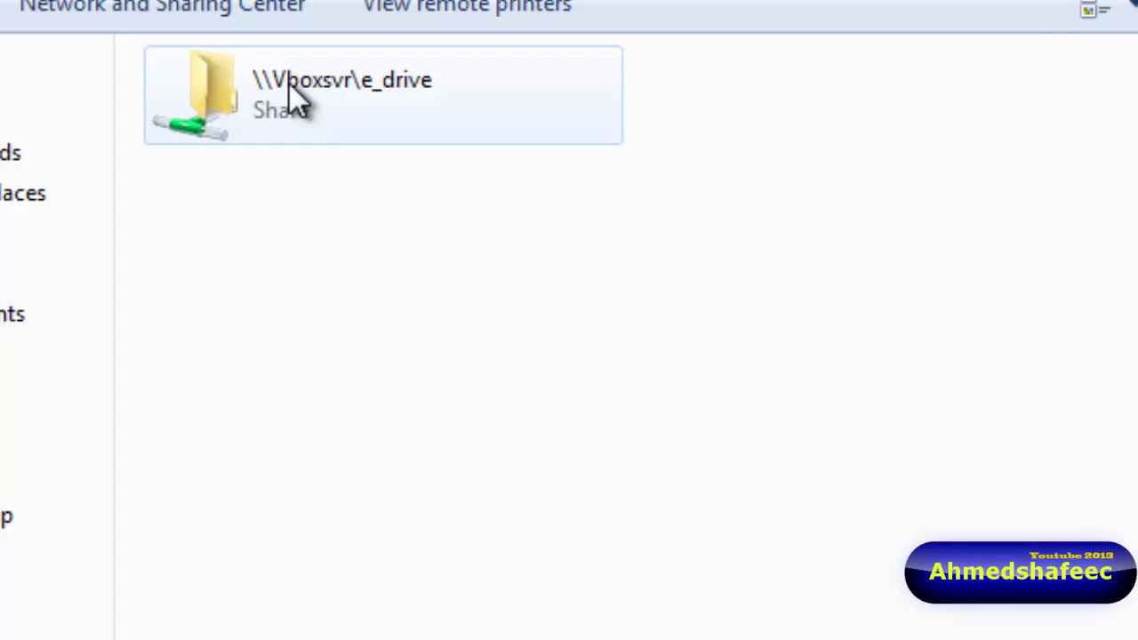
pyautogui.click(290, 86)
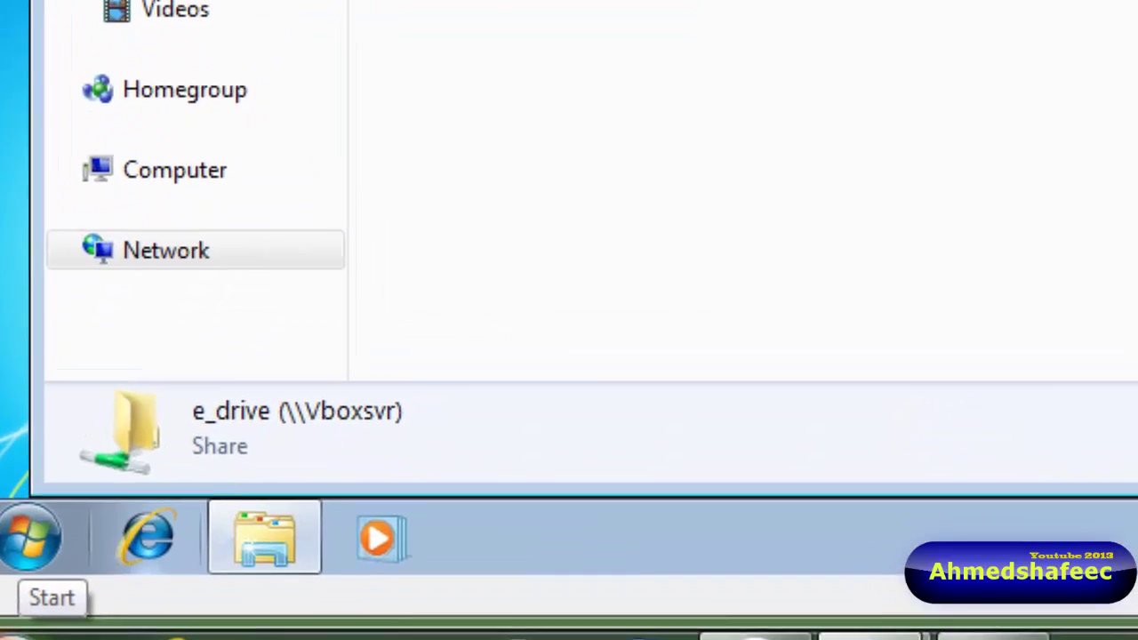
# Open the host's Computer window to view its drives, and return to the guest's VBOXSVR window
pyautogui.click(67, 471)
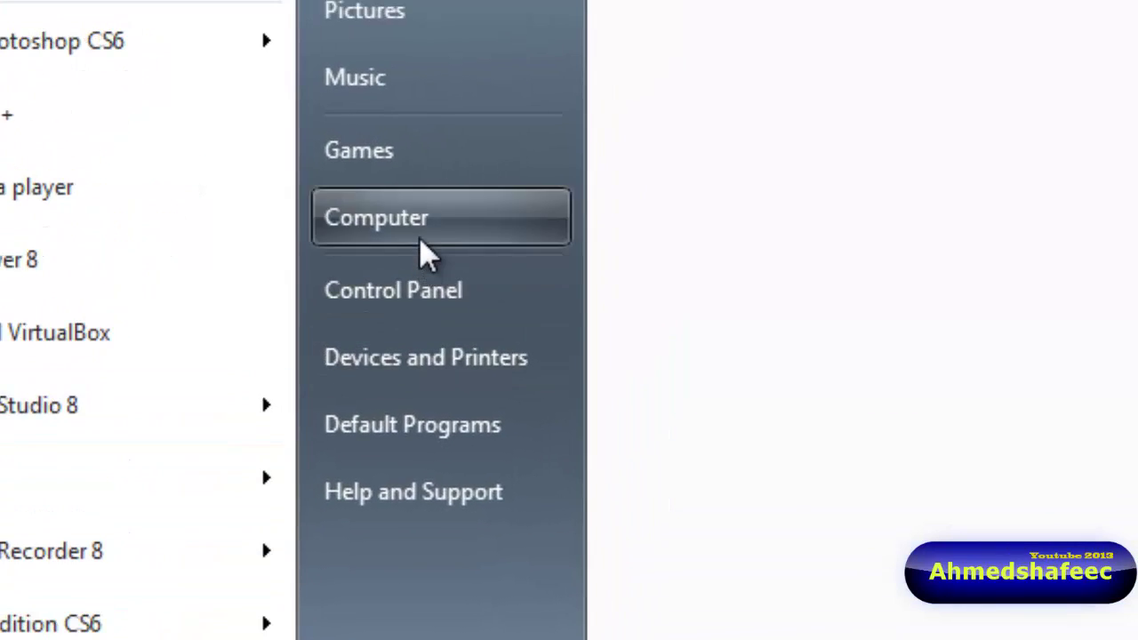
pyautogui.click(423, 233)
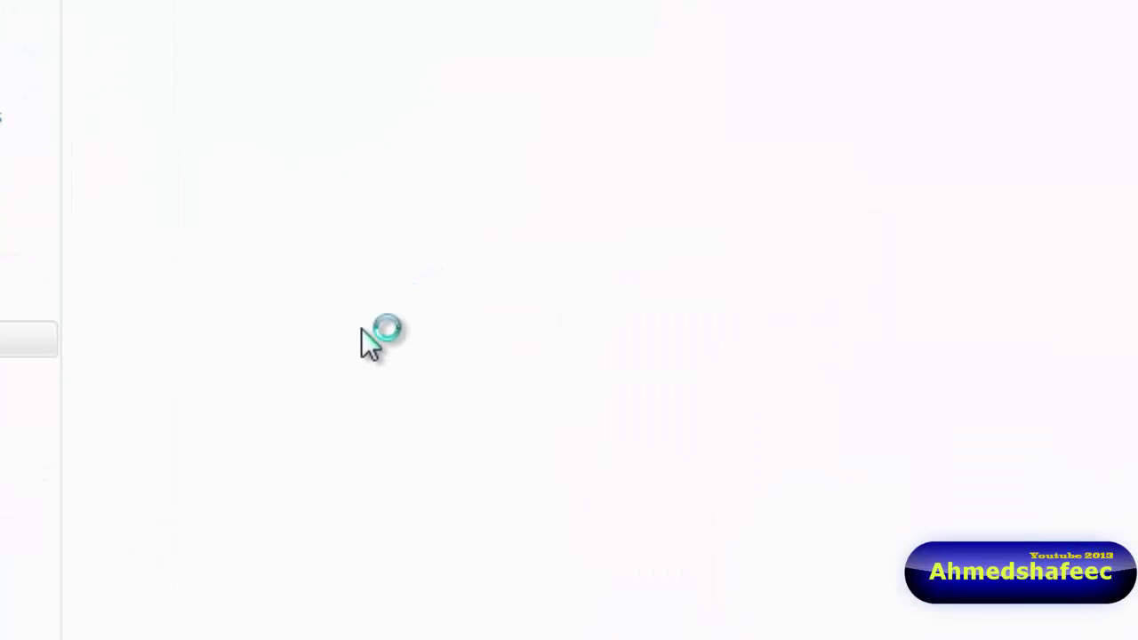
pyautogui.click(688, 195)
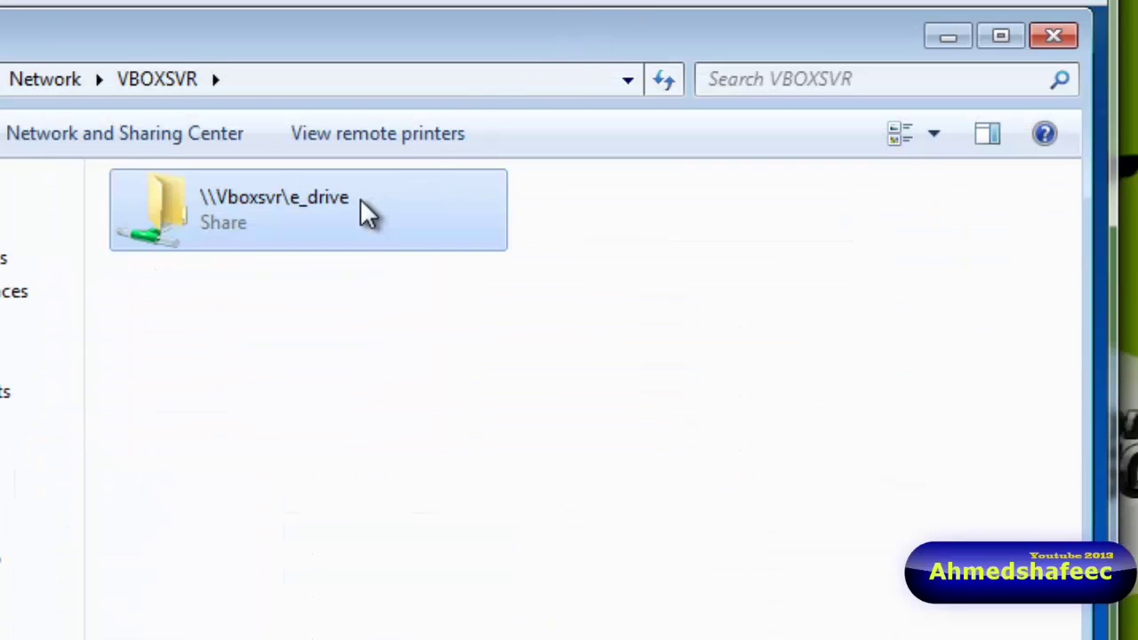
# Open the e_drive share in the guest, look through its folders and close the window
pyautogui.doubleClick(359, 198)
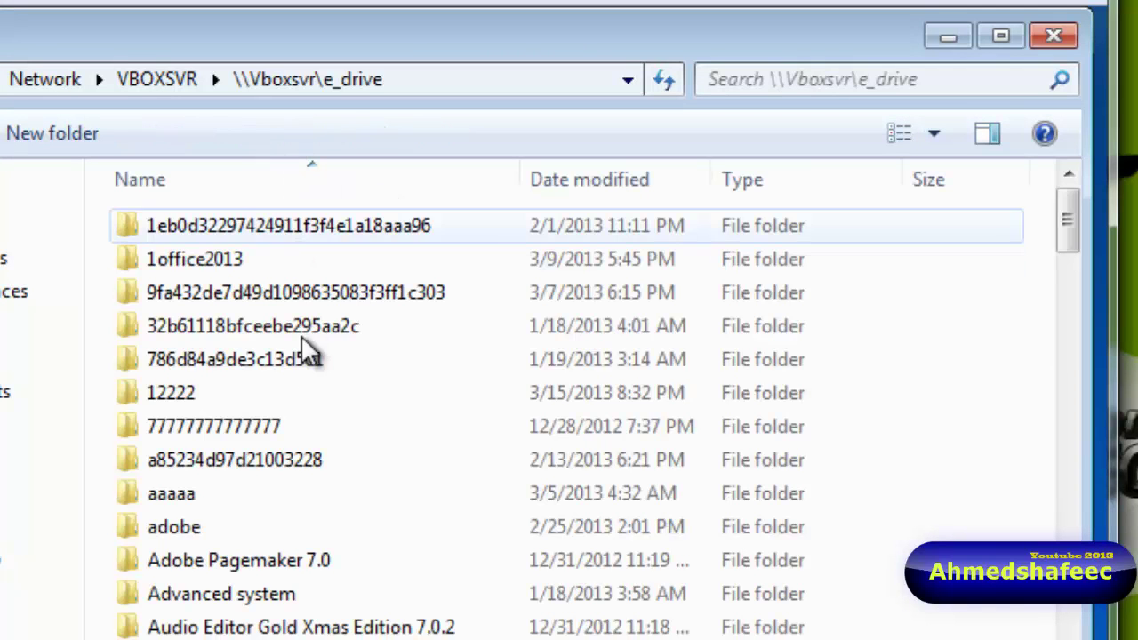
pyautogui.scroll(-4, 300, 500)
pyautogui.scroll(-10, 300, 516)
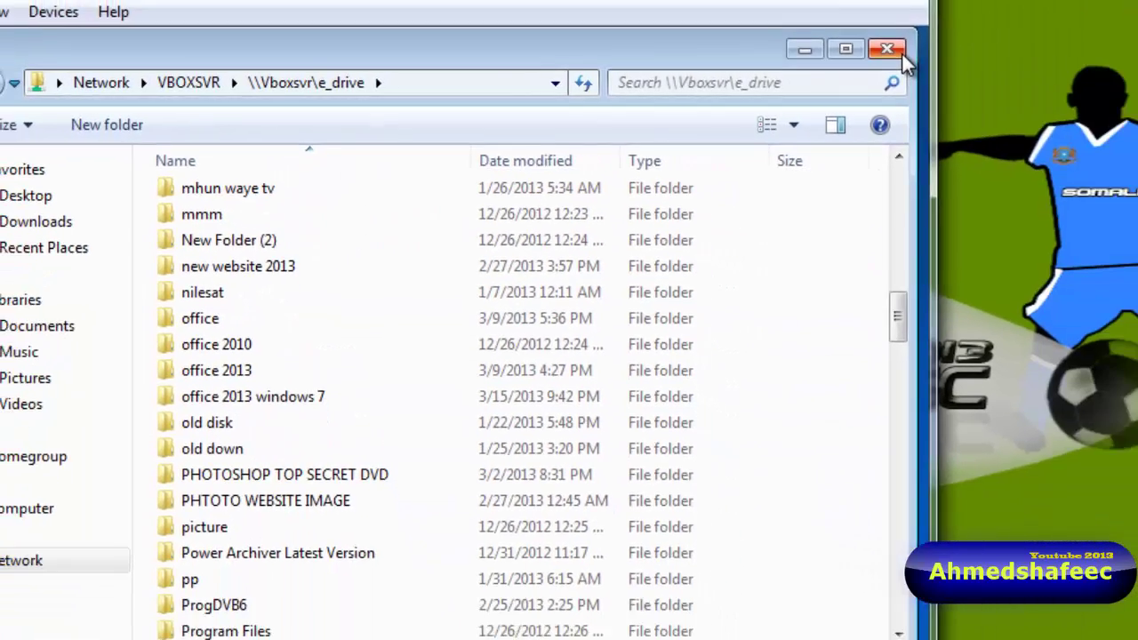
pyautogui.click(1053, 35)
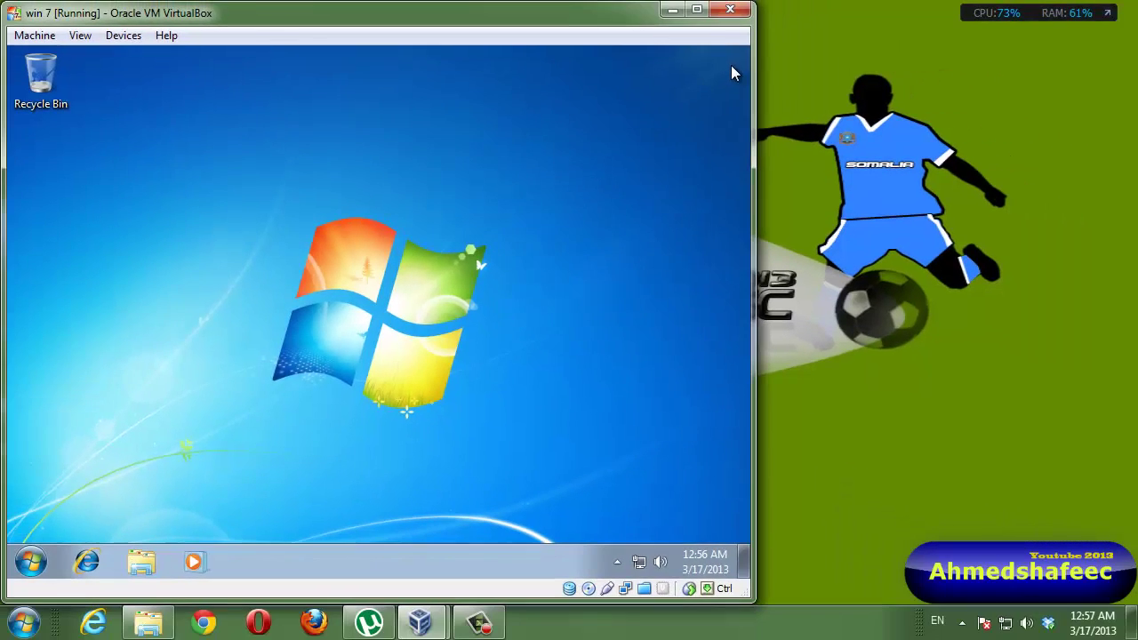
# Reopen Computer in the guest and go through Network to VBOXSVR to view its shared folder again
pyautogui.click(32, 562)
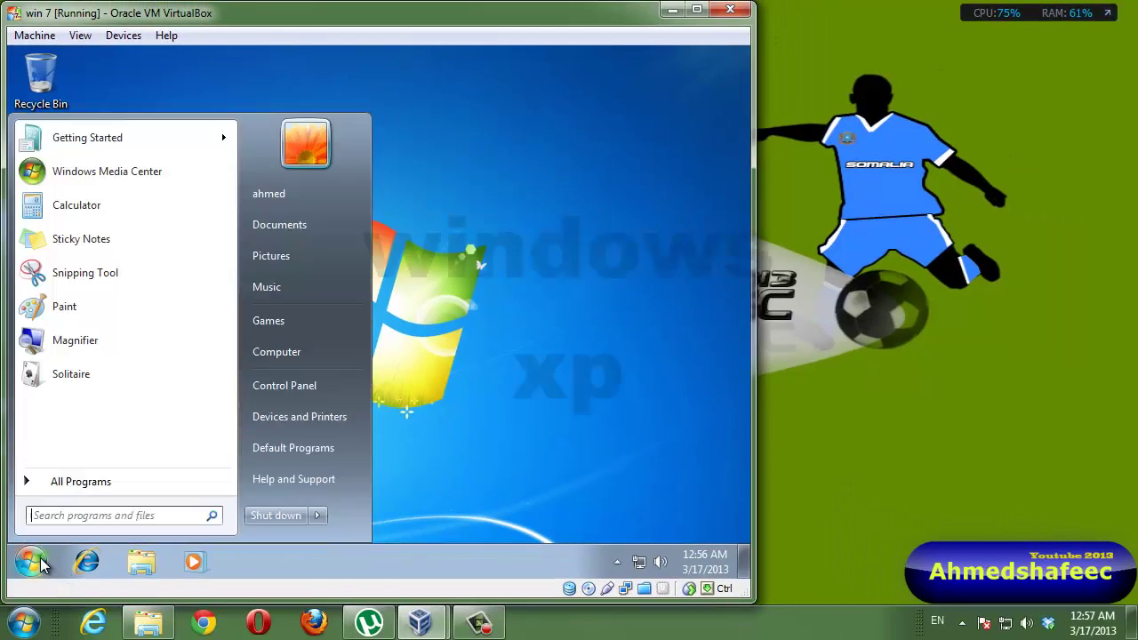
pyautogui.click(293, 352)
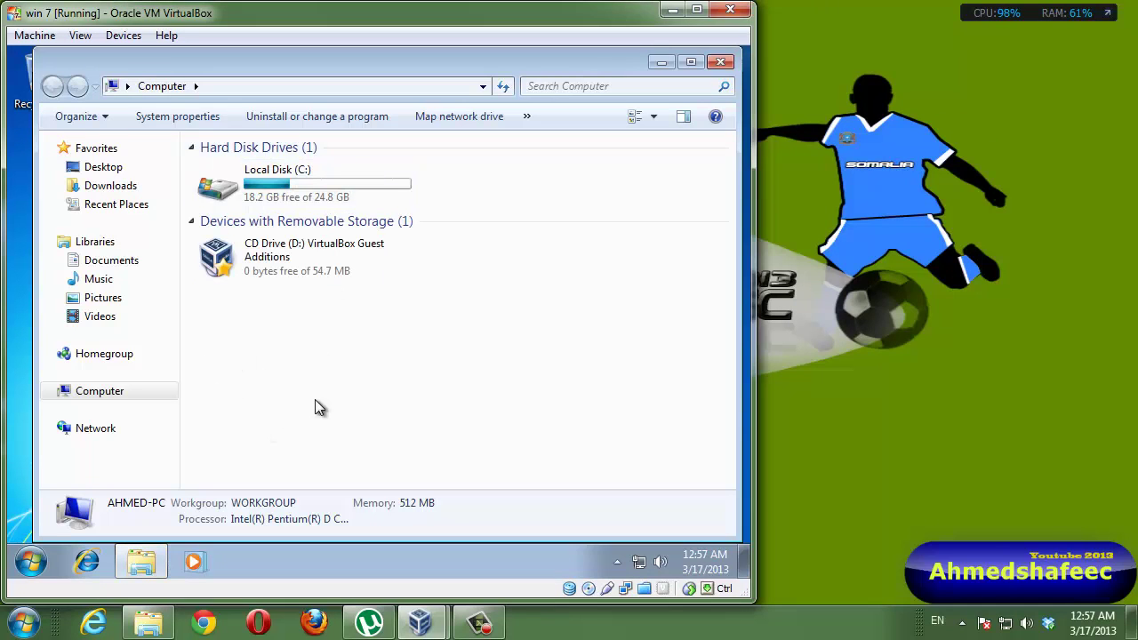
pyautogui.click(97, 432)
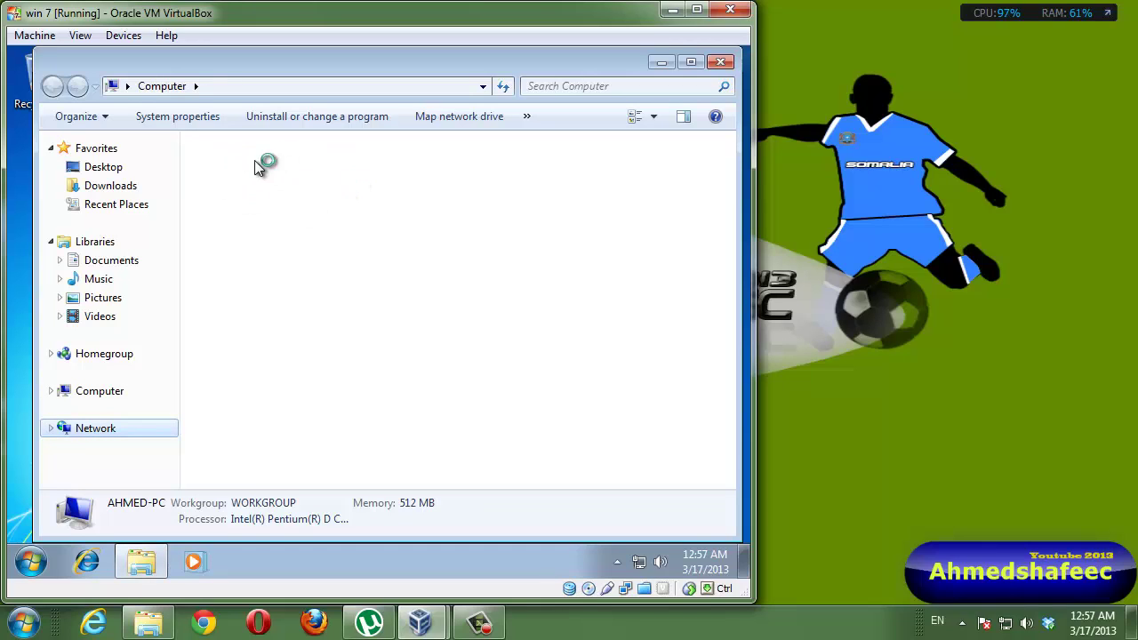
pyautogui.click(494, 185)
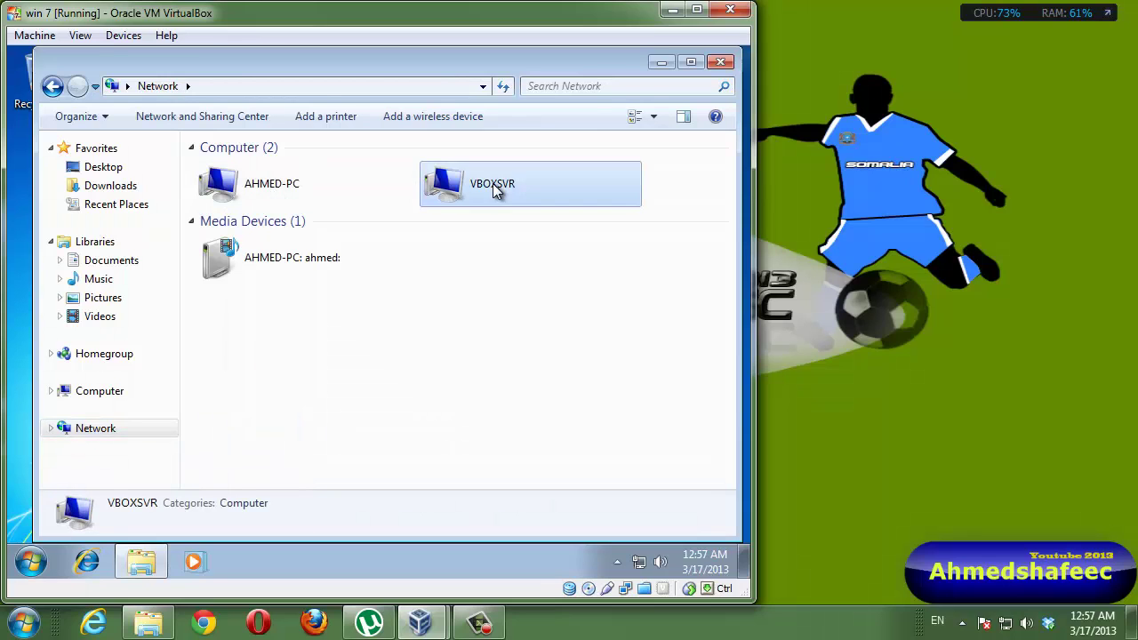
pyautogui.doubleClick(492, 183)
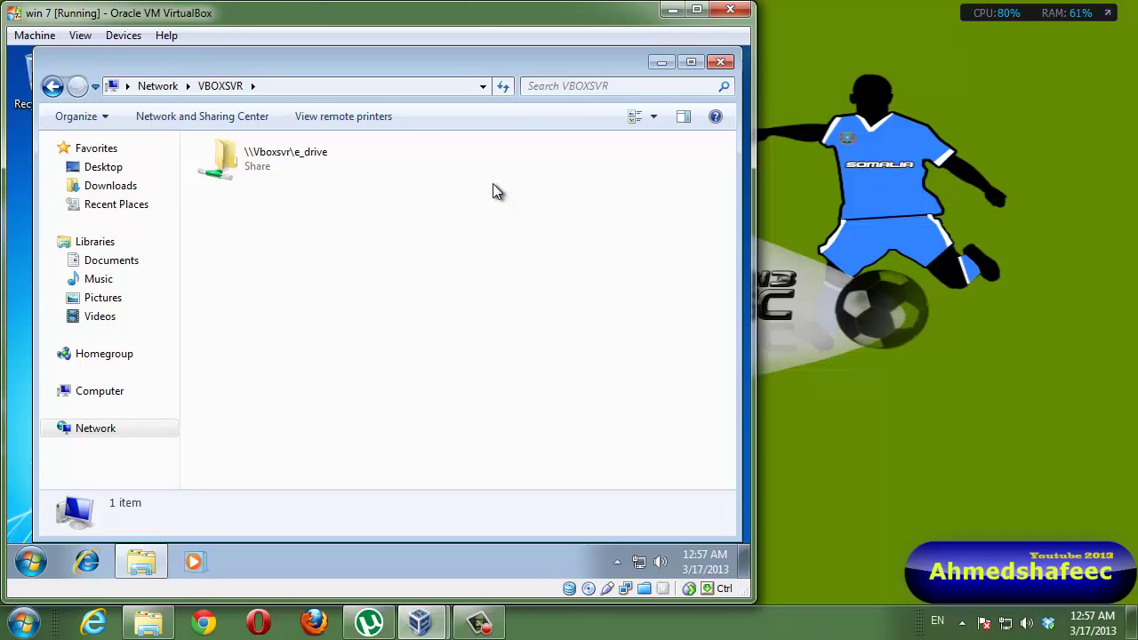
# Close the guest's VBOXSVR folder window and minimize the win 7 virtual machine
pyautogui.click(716, 62)
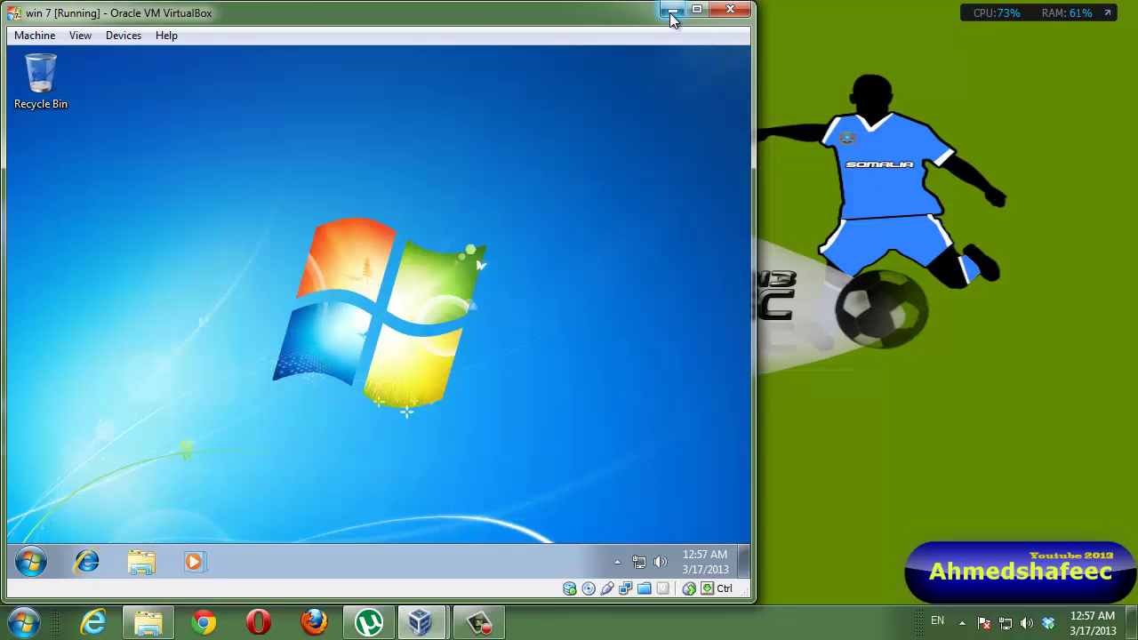
pyautogui.click(672, 10)
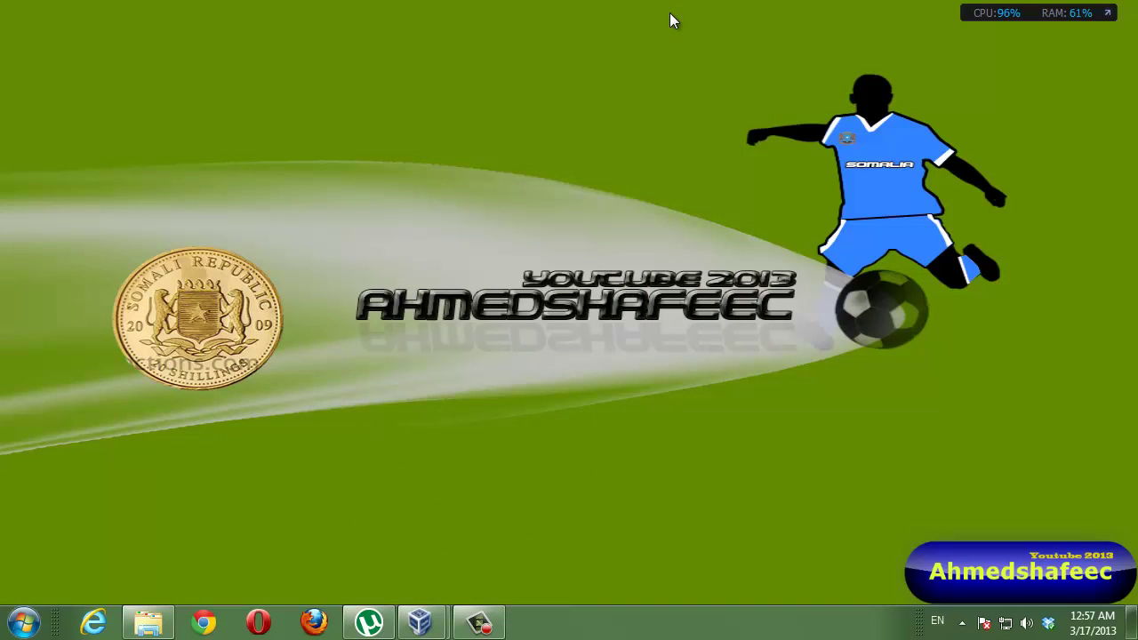